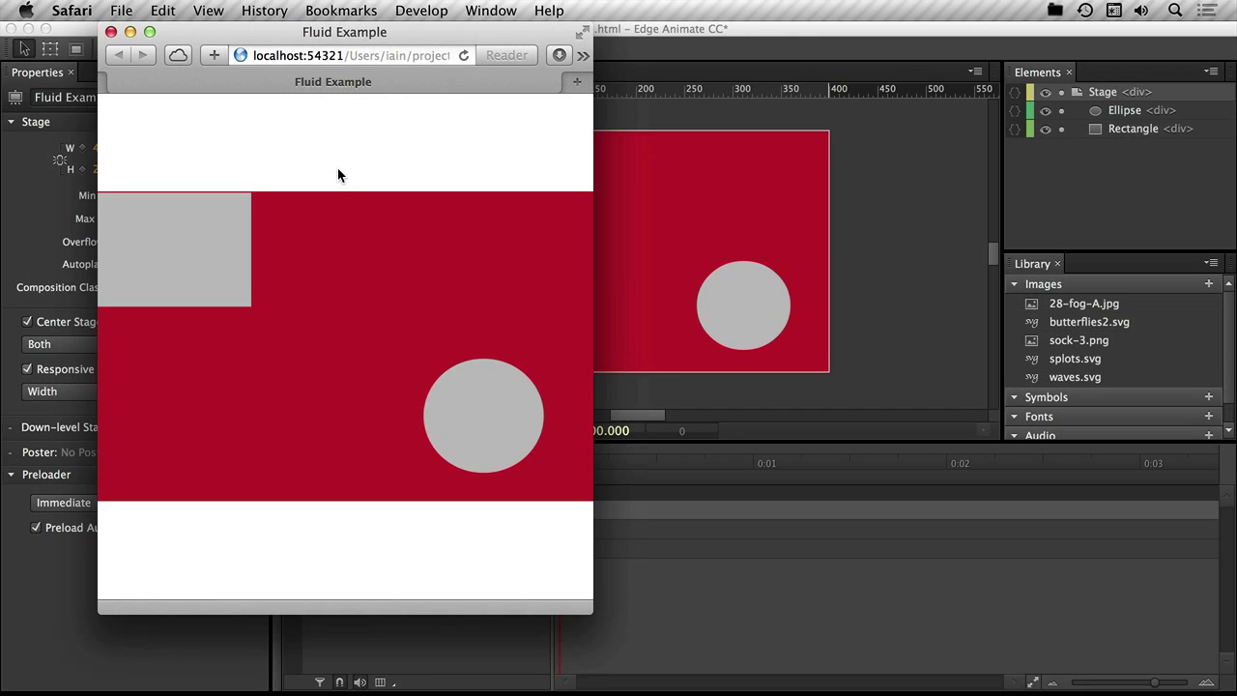
Close the browser preview, turn off the stage's responsive scaling and switch its width and height to percent units
{"action": "key", "text": "super+w"}
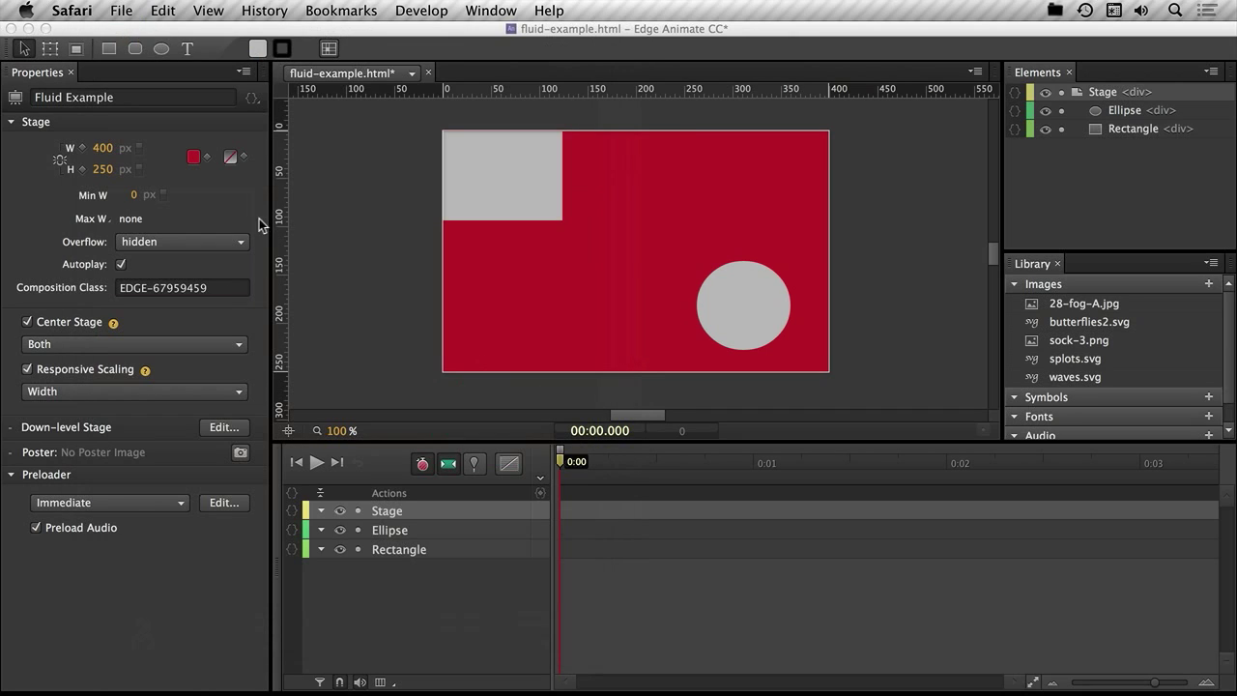
{"action": "left_click", "coordinate": [90, 374]}
{"action": "left_click", "coordinate": [100, 373]}
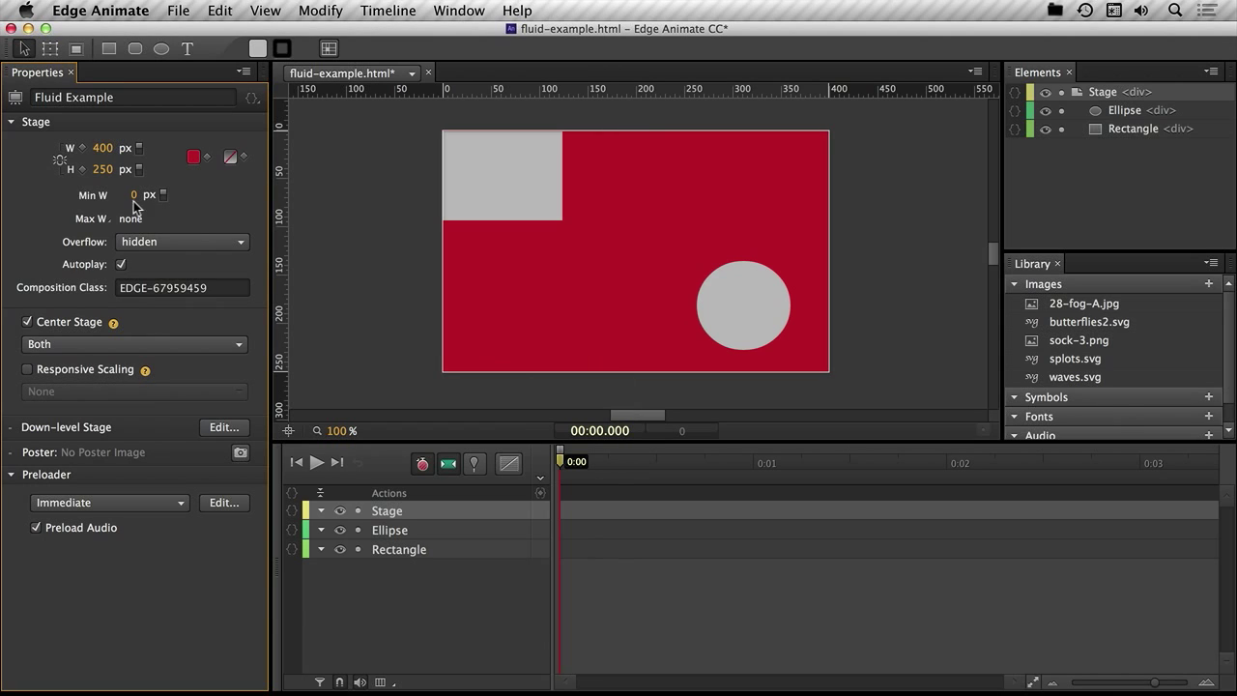
{"action": "left_click", "coordinate": [135, 152]}
{"action": "left_click", "coordinate": [133, 171]}
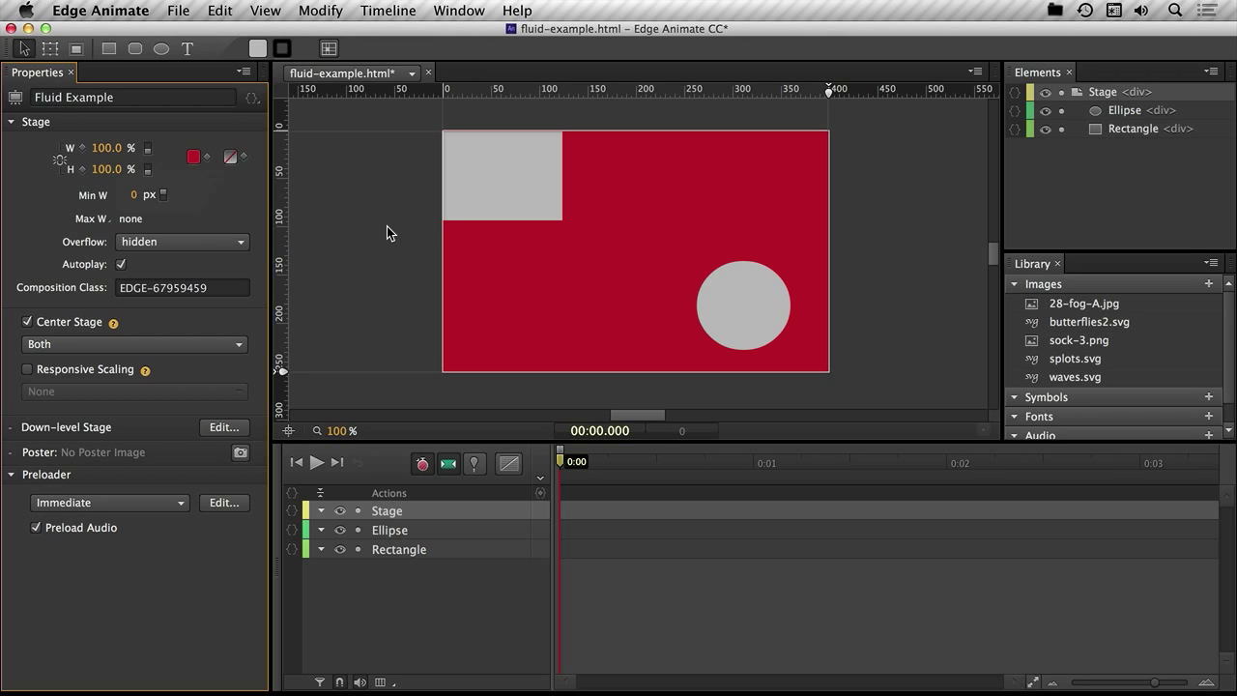
Preview the composition in the browser, make the window wider and shorter to examine the fluid stage, and close the preview
{"action": "key", "text": "super+Return"}
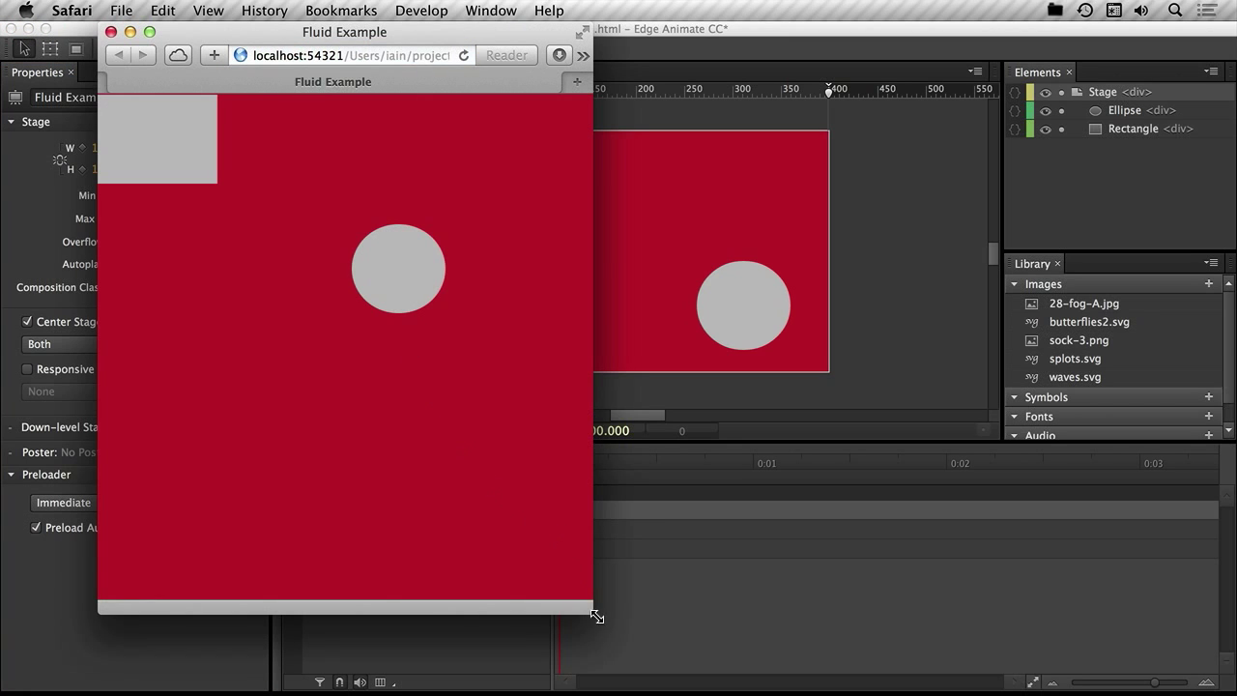
{"action": "left_click_drag", "start_coordinate": [602, 612], "coordinate": [702, 576]}
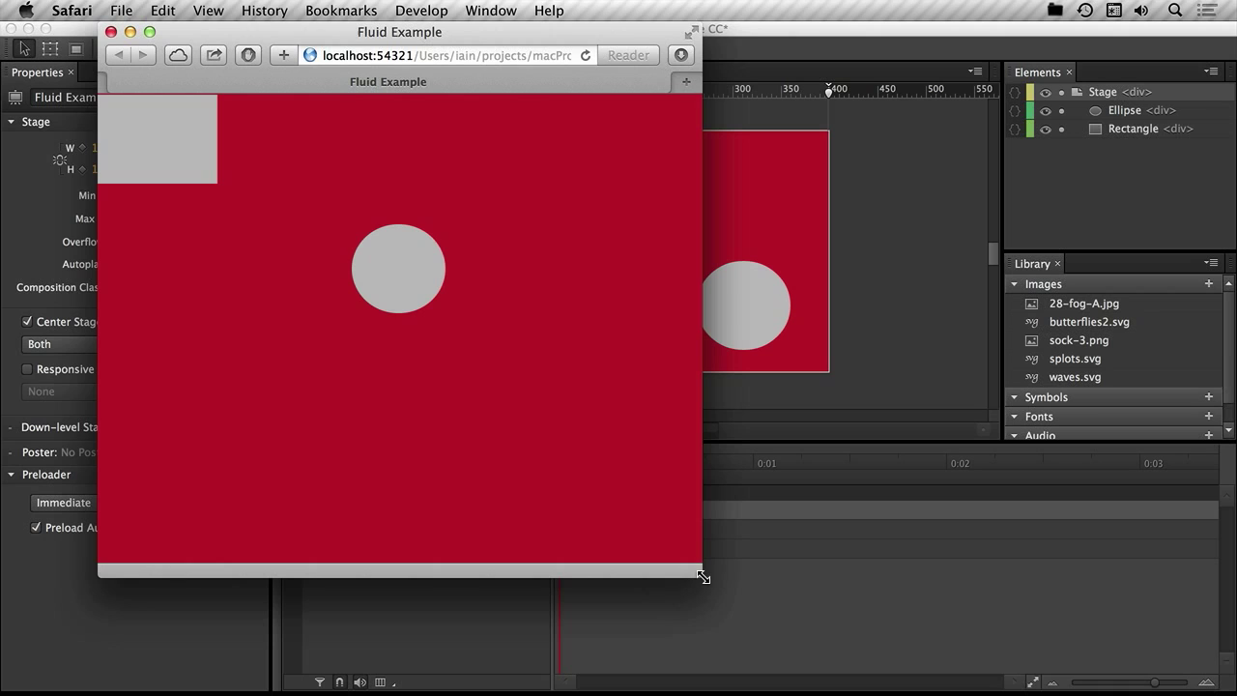
{"action": "key", "text": "super+w"}
Select the rectangle, compare its Global and Applied coordinates, and leave its position shown as Applied values
{"action": "left_click", "coordinate": [472, 151]}
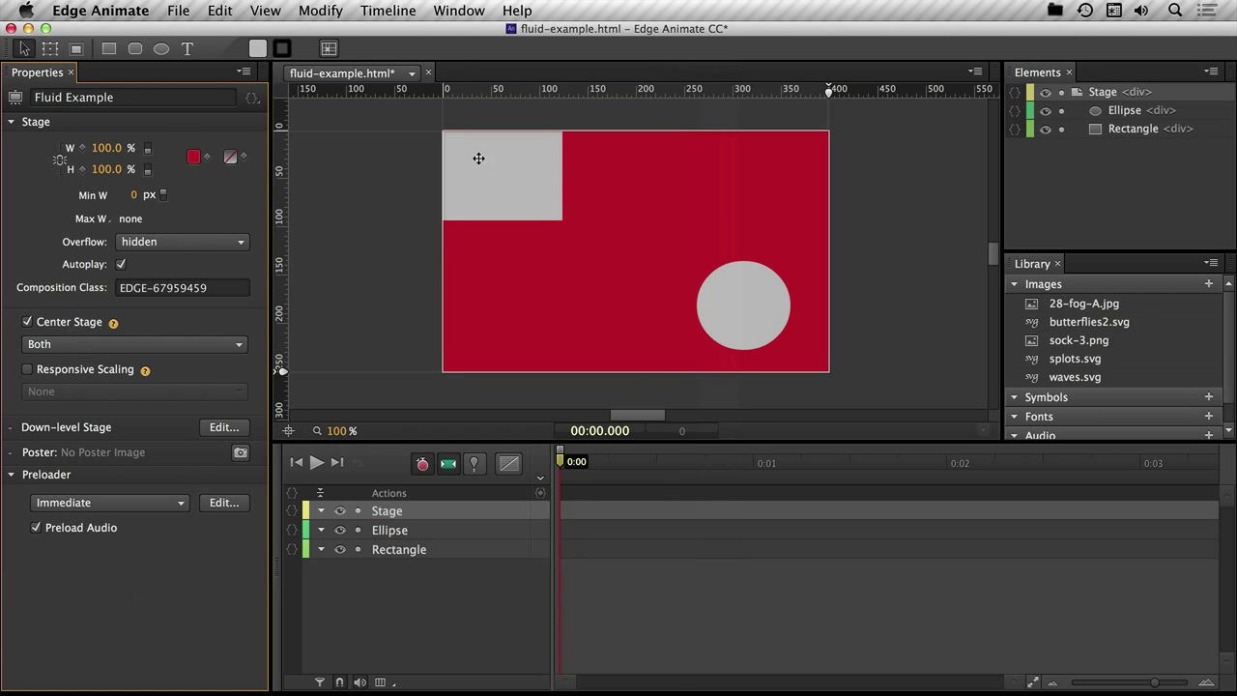
{"action": "left_click", "coordinate": [478, 165]}
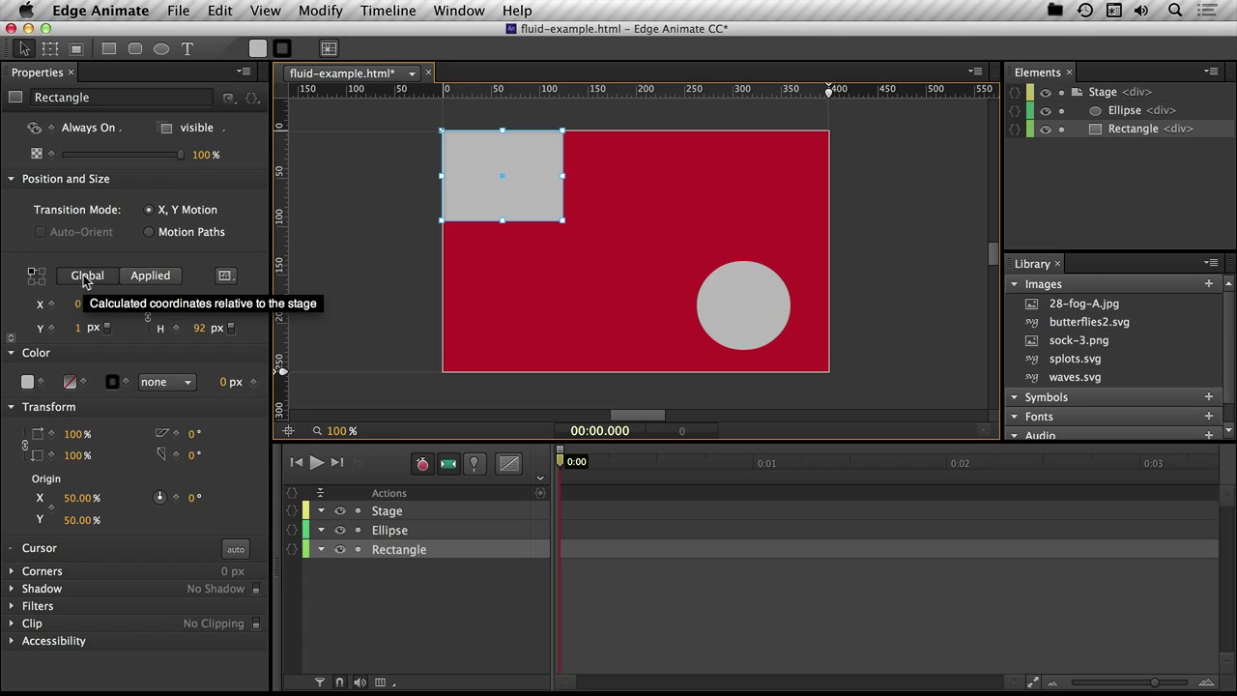
{"action": "left_click", "coordinate": [145, 277]}
{"action": "left_click", "coordinate": [110, 279]}
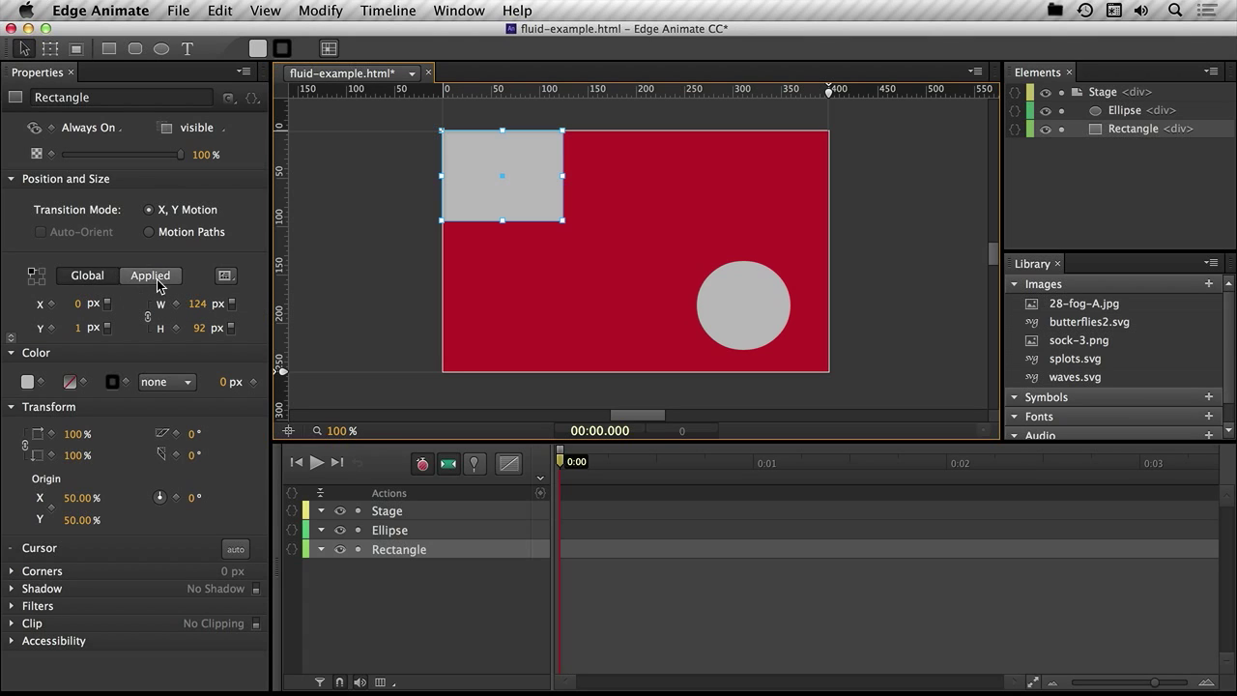
{"action": "left_click", "coordinate": [96, 279]}
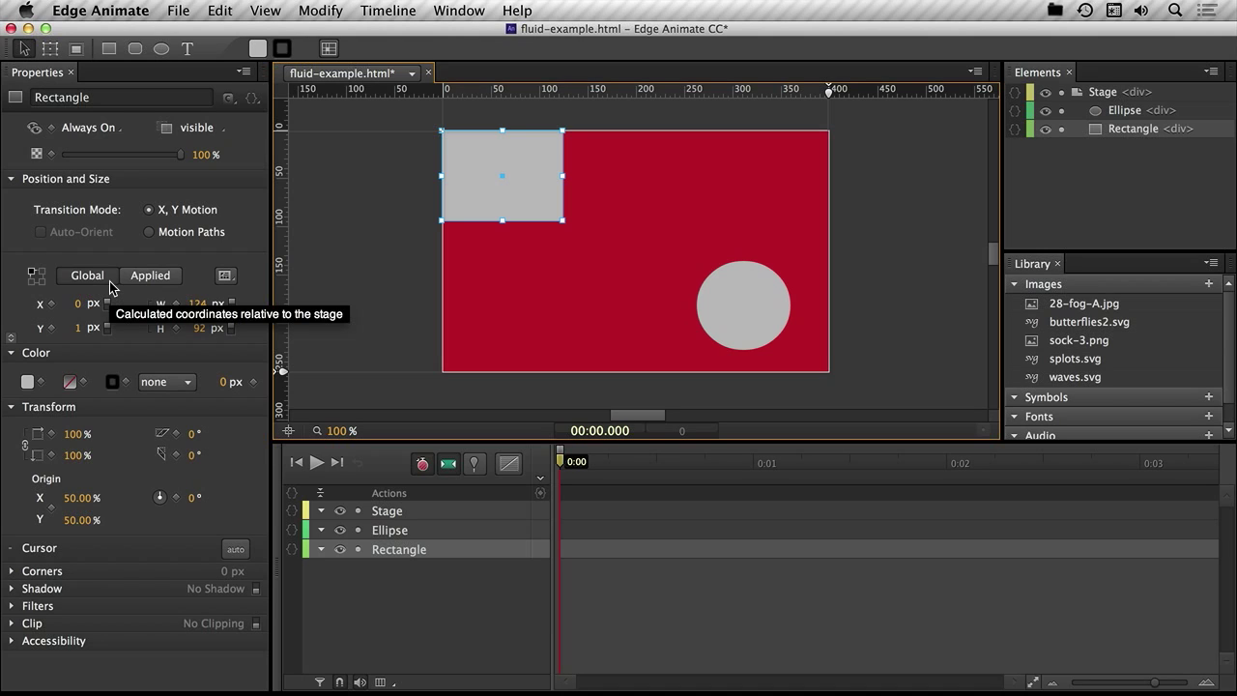
{"action": "left_click", "coordinate": [174, 278]}
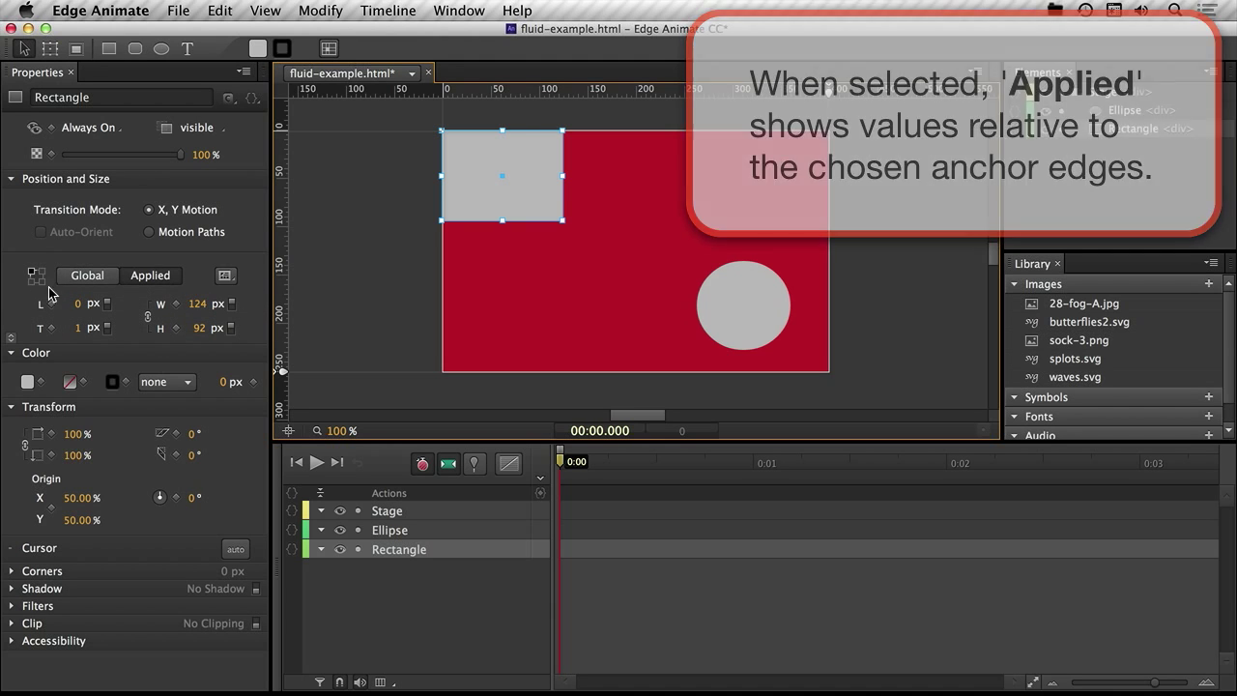
{"action": "left_click", "coordinate": [80, 281]}
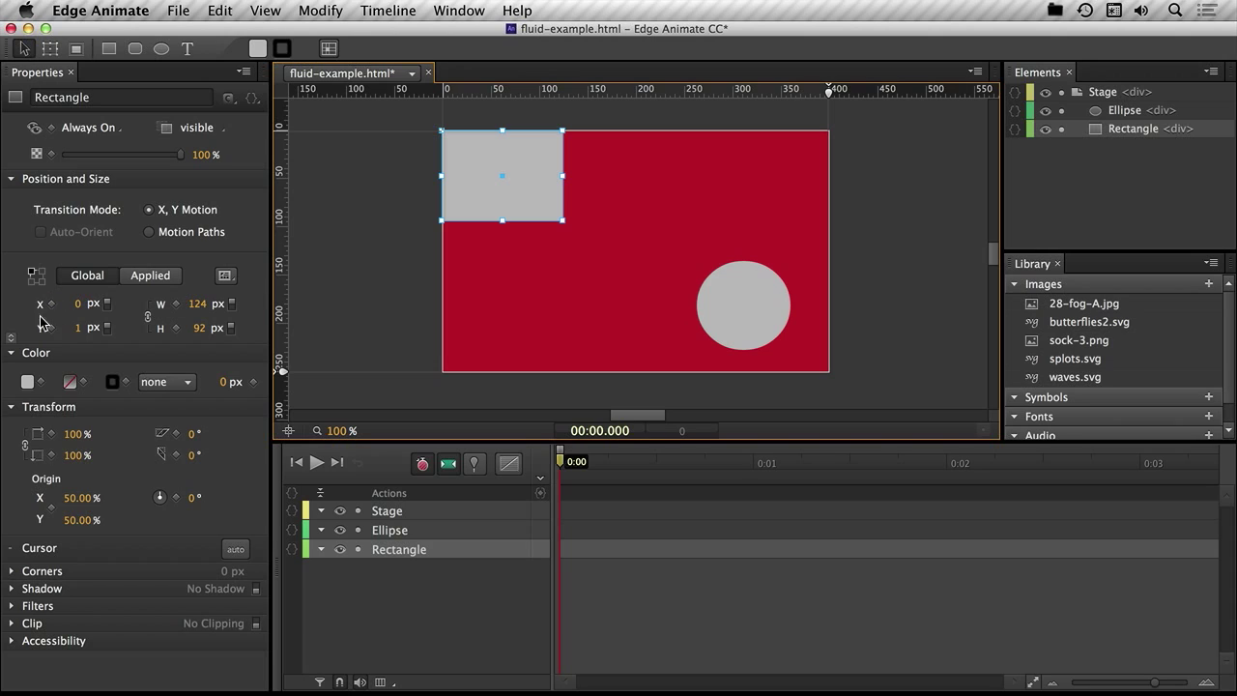
{"action": "left_click", "coordinate": [128, 279]}
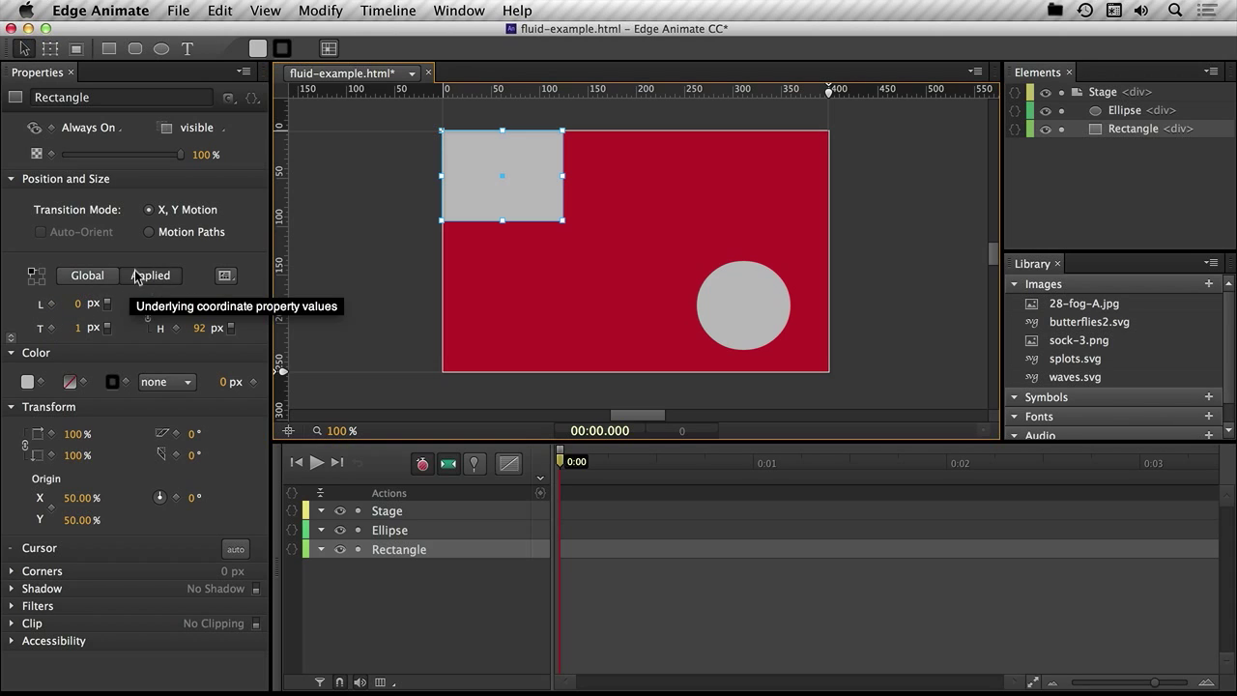
Try anchoring the rectangle to the stage's bottom-left, top-left, top-right and bottom-right corners in turn
{"action": "left_click", "coordinate": [31, 282]}
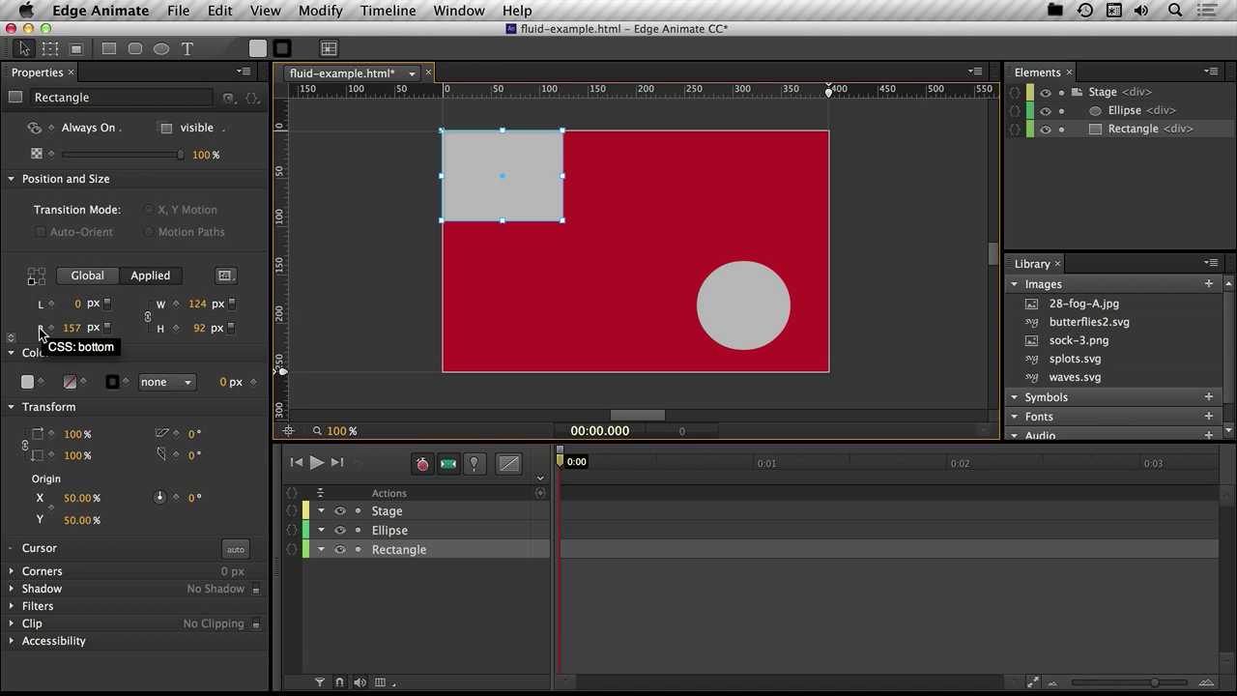
{"action": "left_click", "coordinate": [33, 275]}
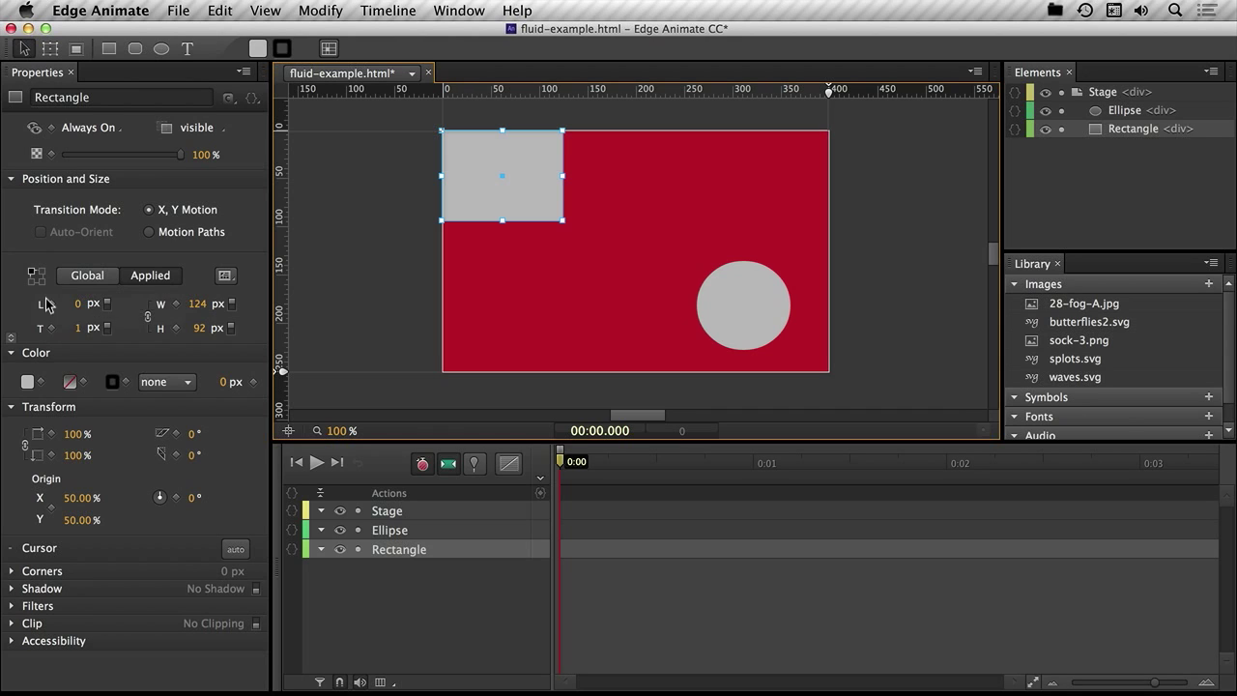
{"action": "left_click", "coordinate": [41, 270]}
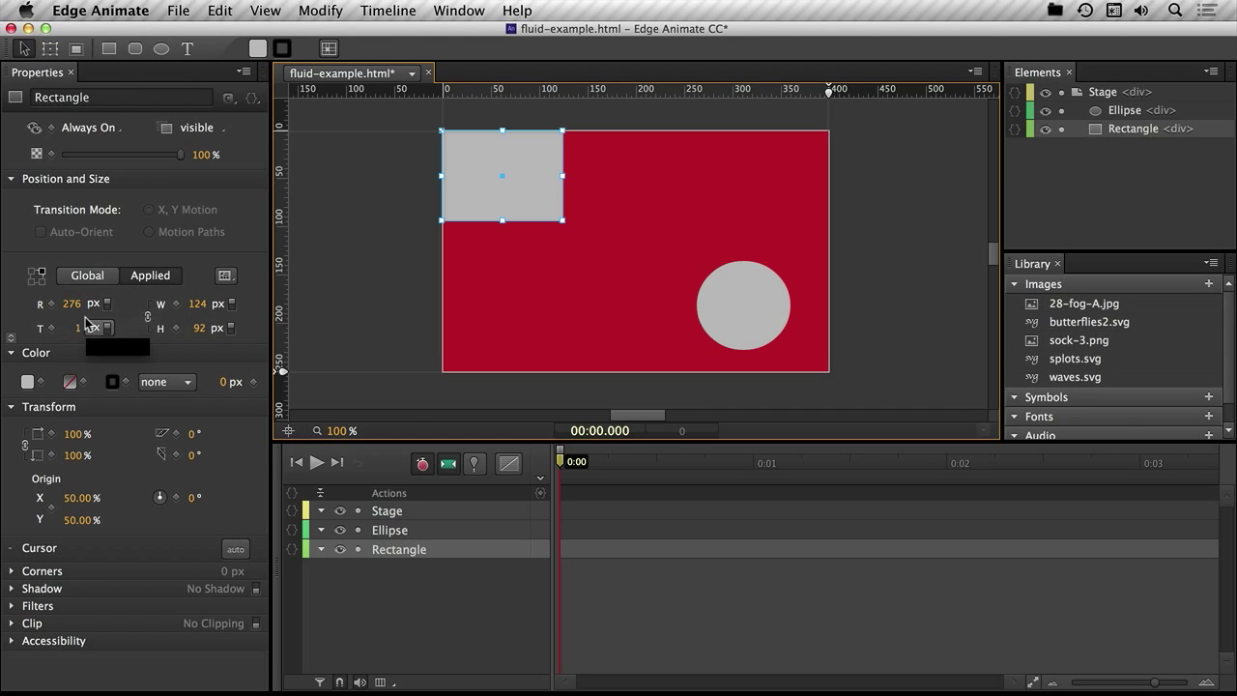
{"action": "left_click", "coordinate": [43, 280]}
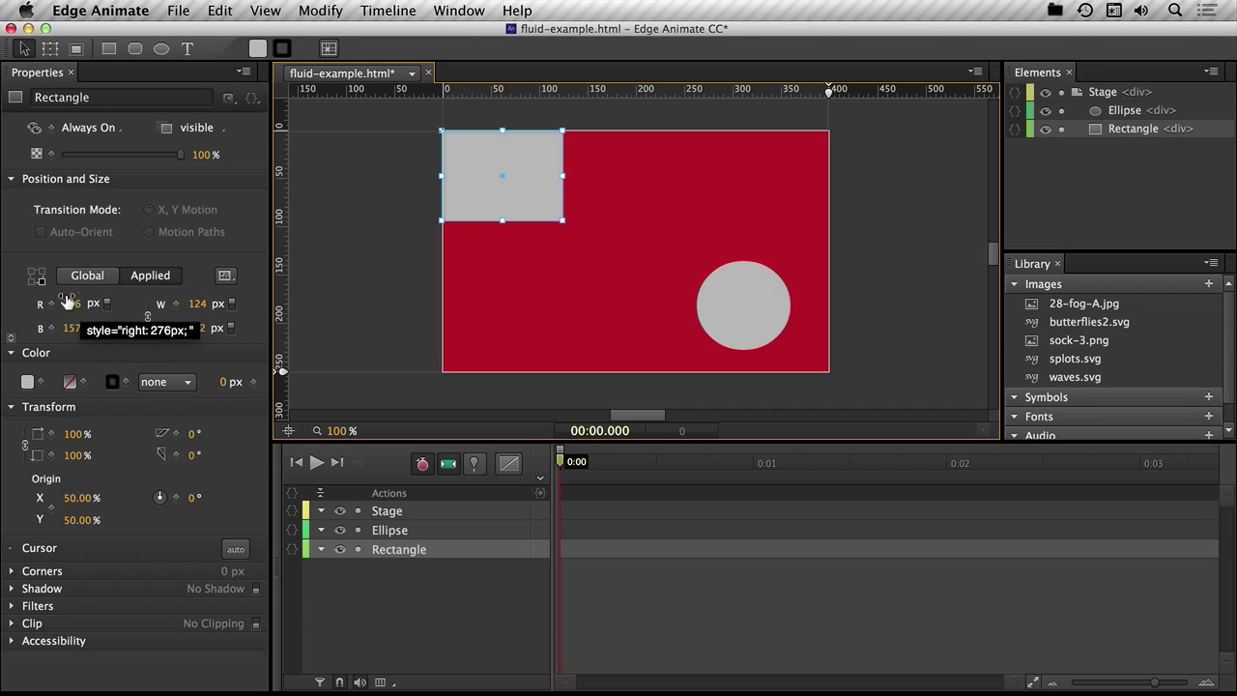
Switch the rectangle's horizontal and vertical offsets to percent units and anchor it to the stage's top-left corner
{"action": "left_click", "coordinate": [106, 307]}
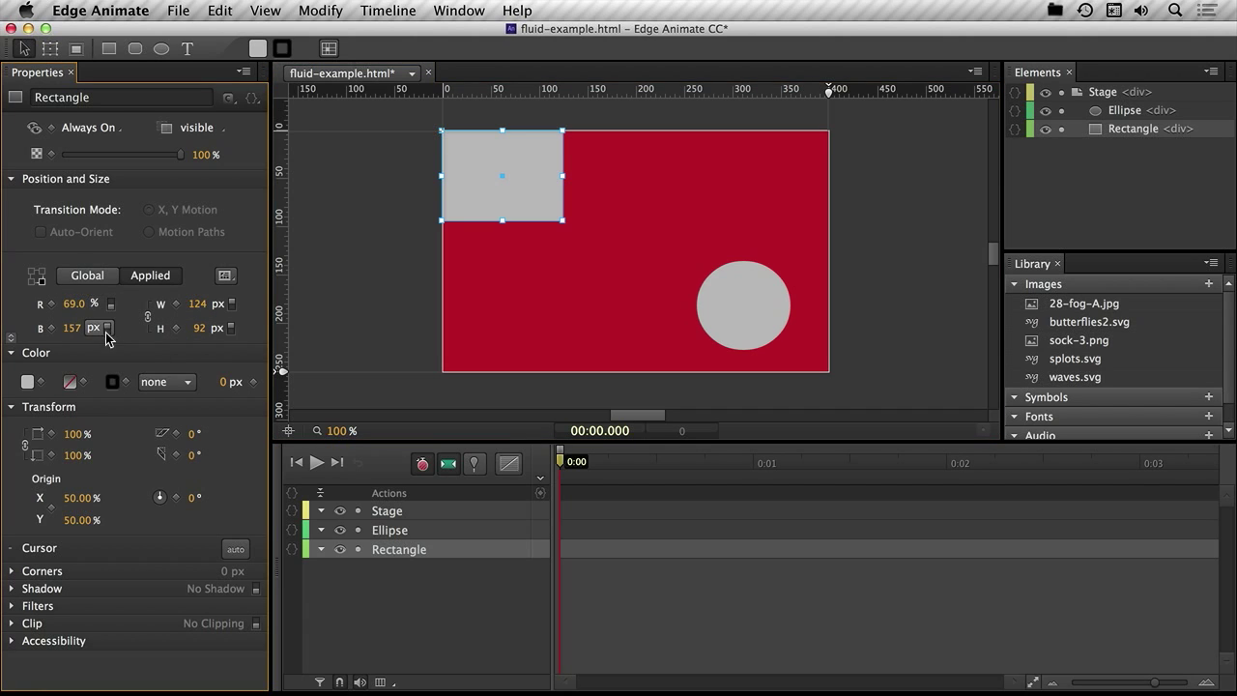
{"action": "left_click", "coordinate": [108, 332]}
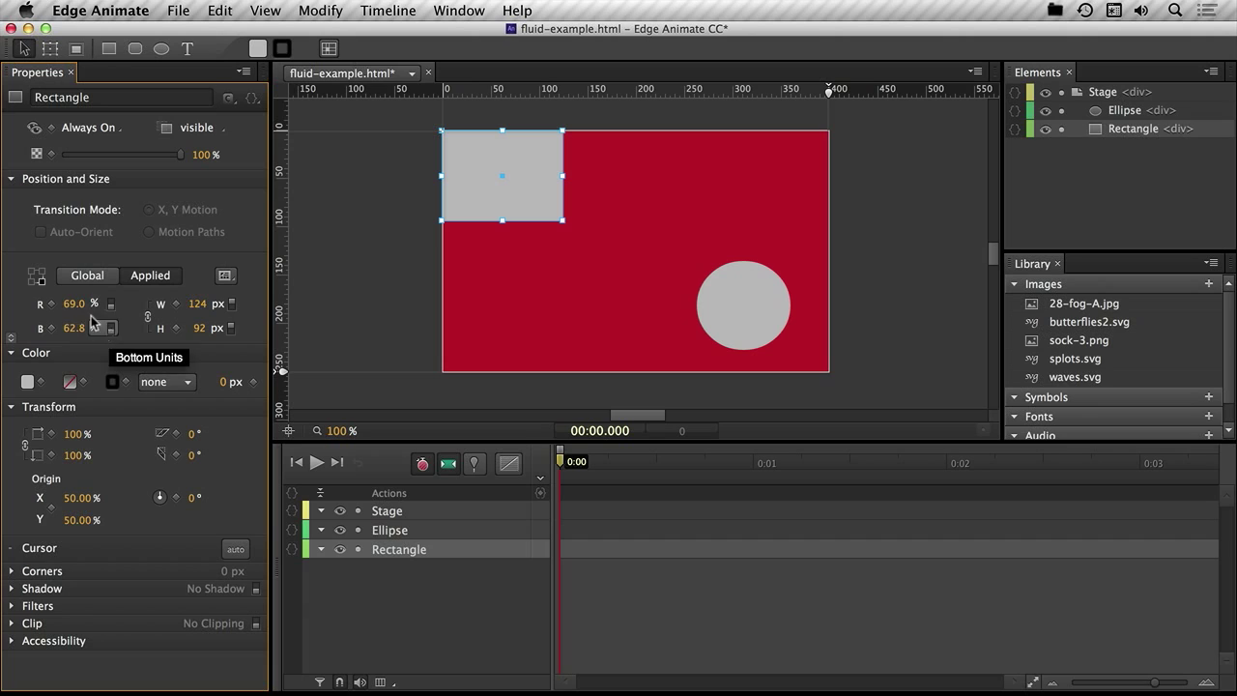
{"action": "left_click", "coordinate": [30, 272]}
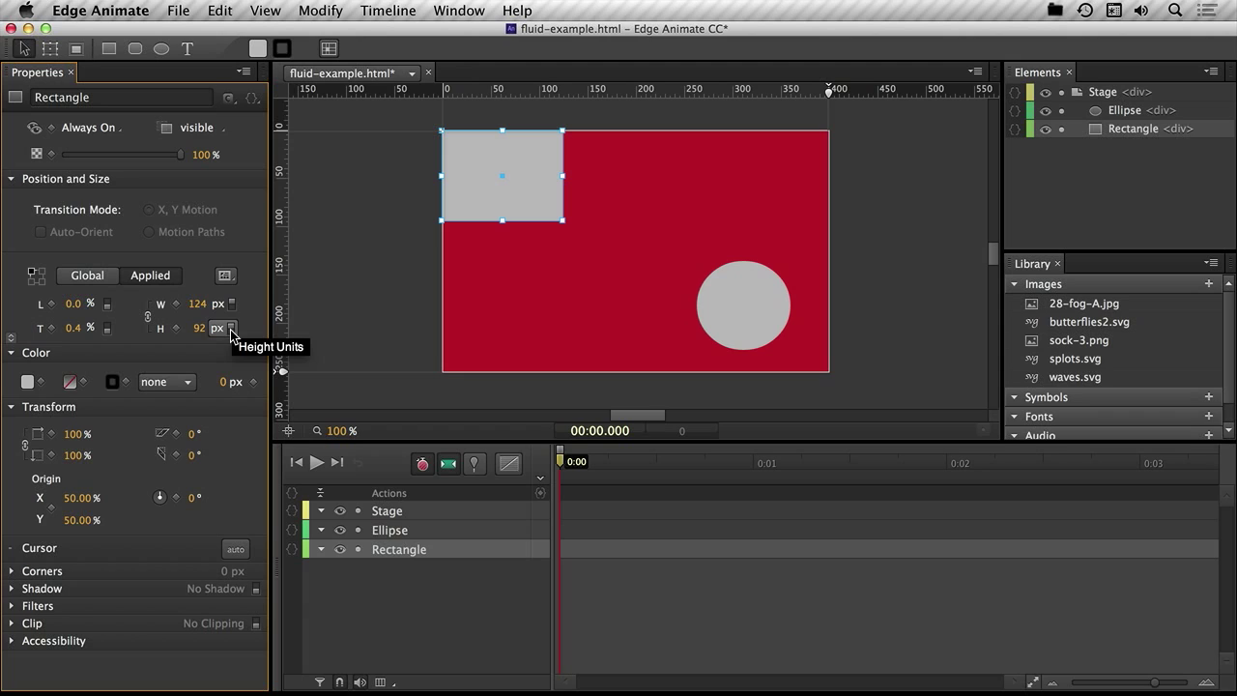
Switch the ellipse's left and top positions to percent units and check its movement in a widened browser preview
{"action": "left_click", "coordinate": [740, 291]}
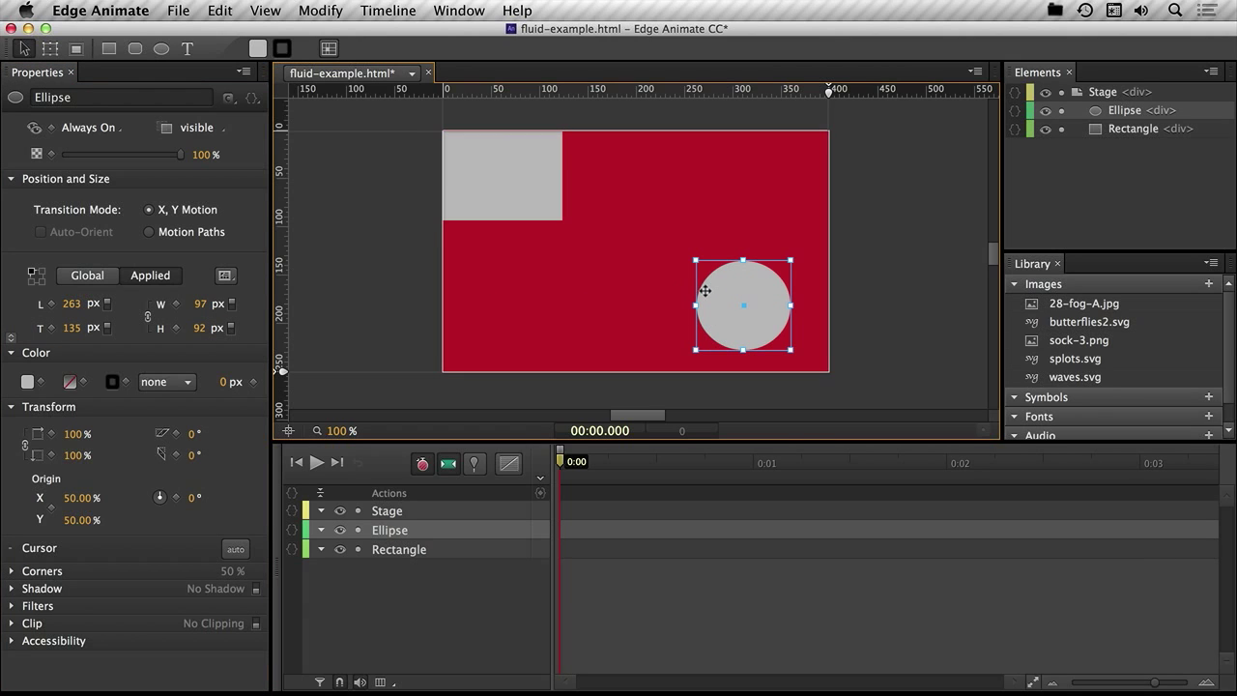
{"action": "left_click", "coordinate": [108, 303]}
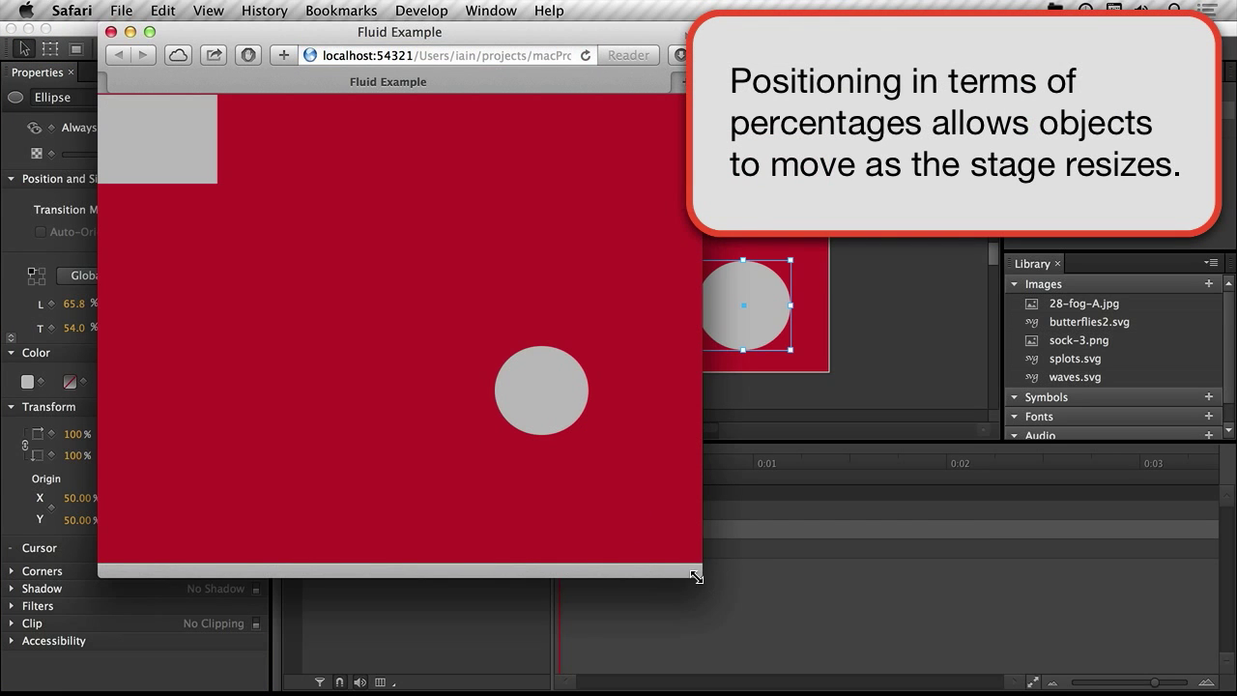
{"action": "left_click_drag", "start_coordinate": [695, 577], "coordinate": [781, 564]}
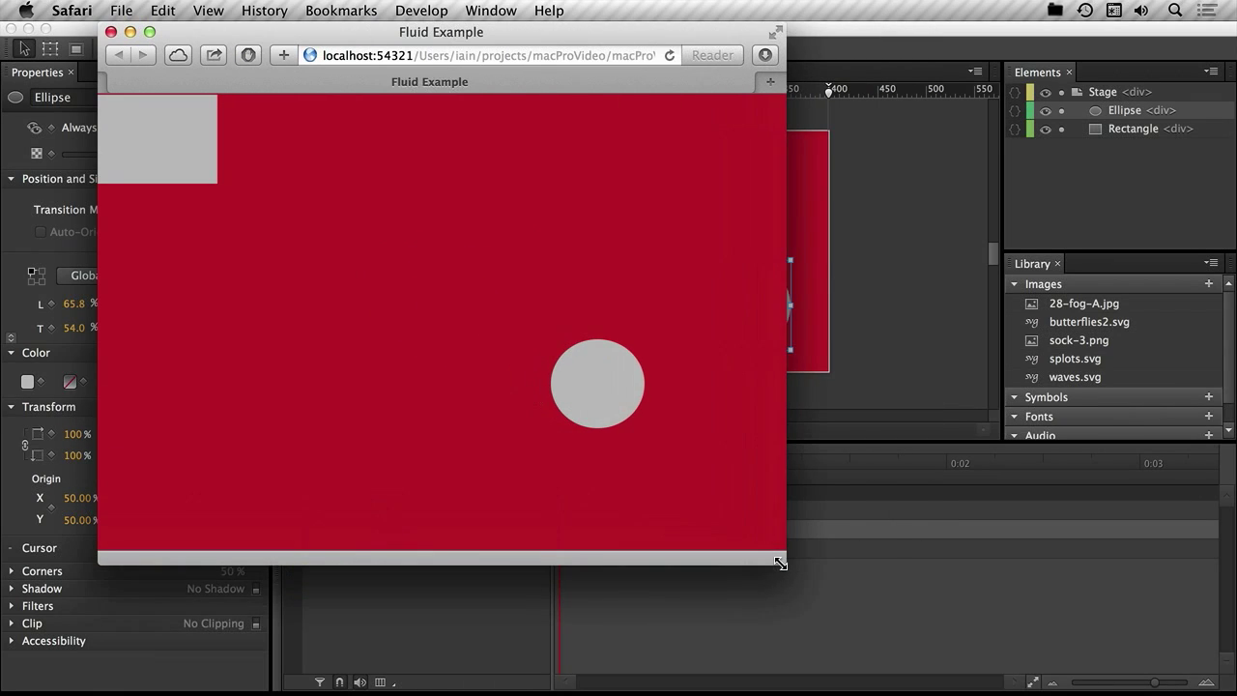
{"action": "key", "text": "super+w"}
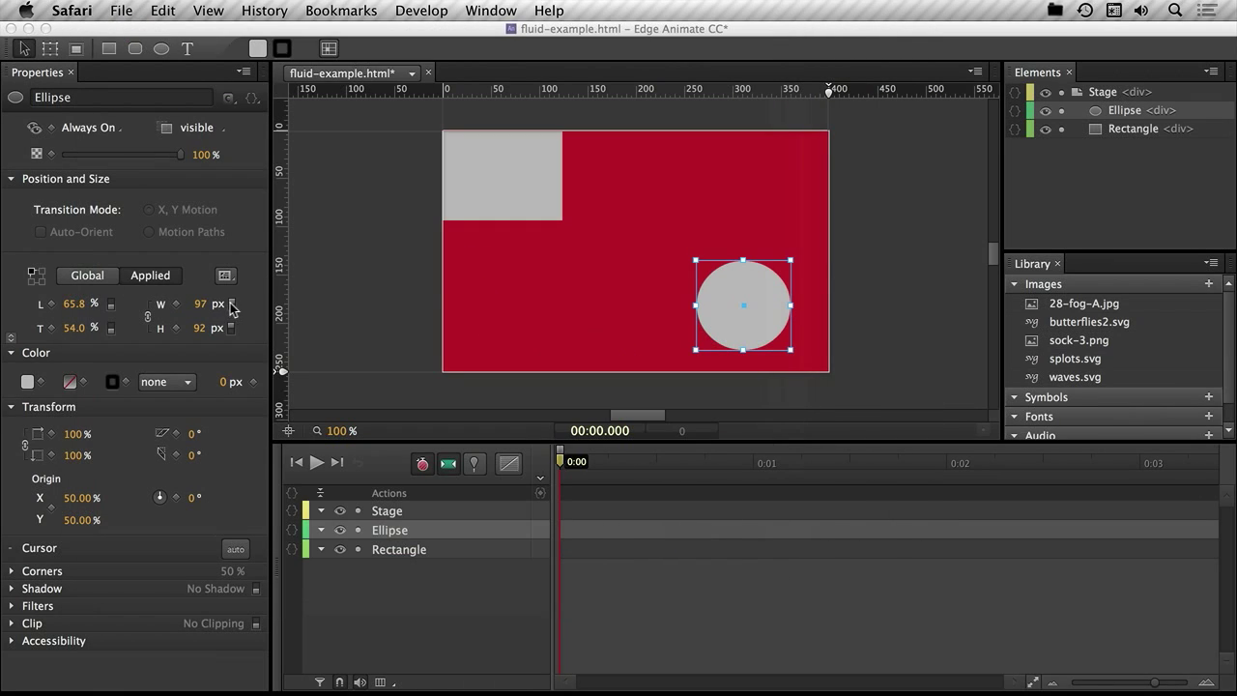
Switch the ellipse's width and height to percent units and check its scaling in a smaller browser preview window
{"action": "left_click", "coordinate": [232, 305]}
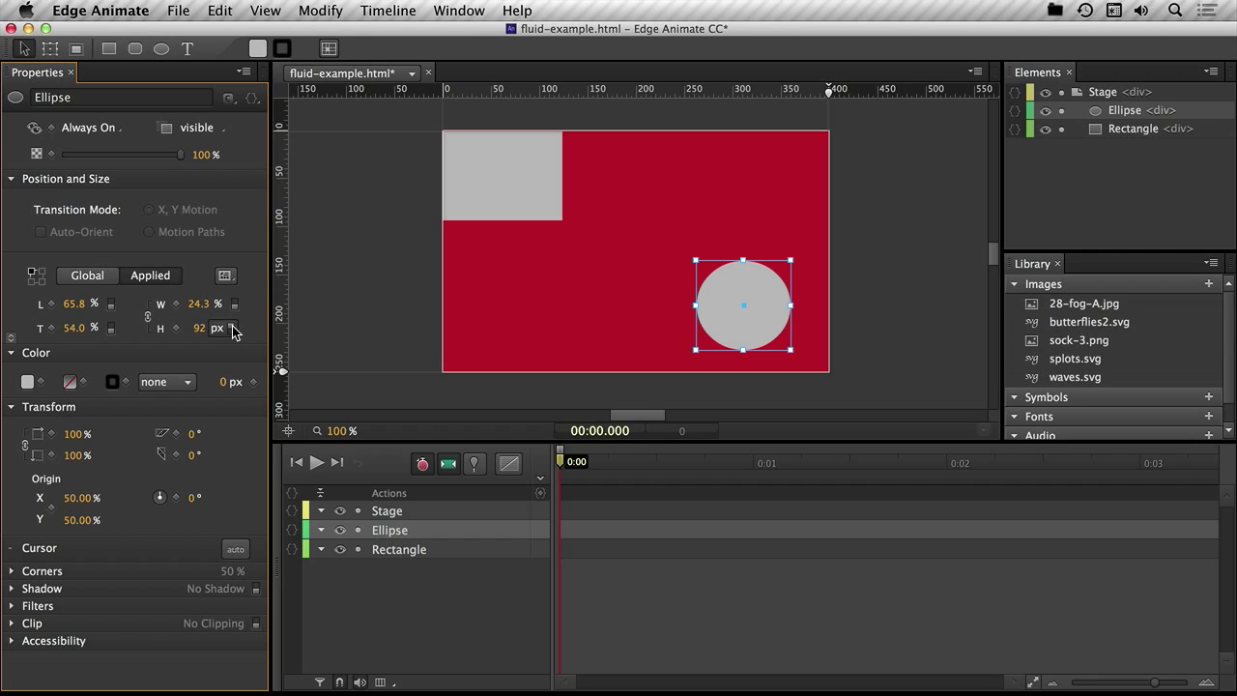
{"action": "left_click", "coordinate": [232, 329]}
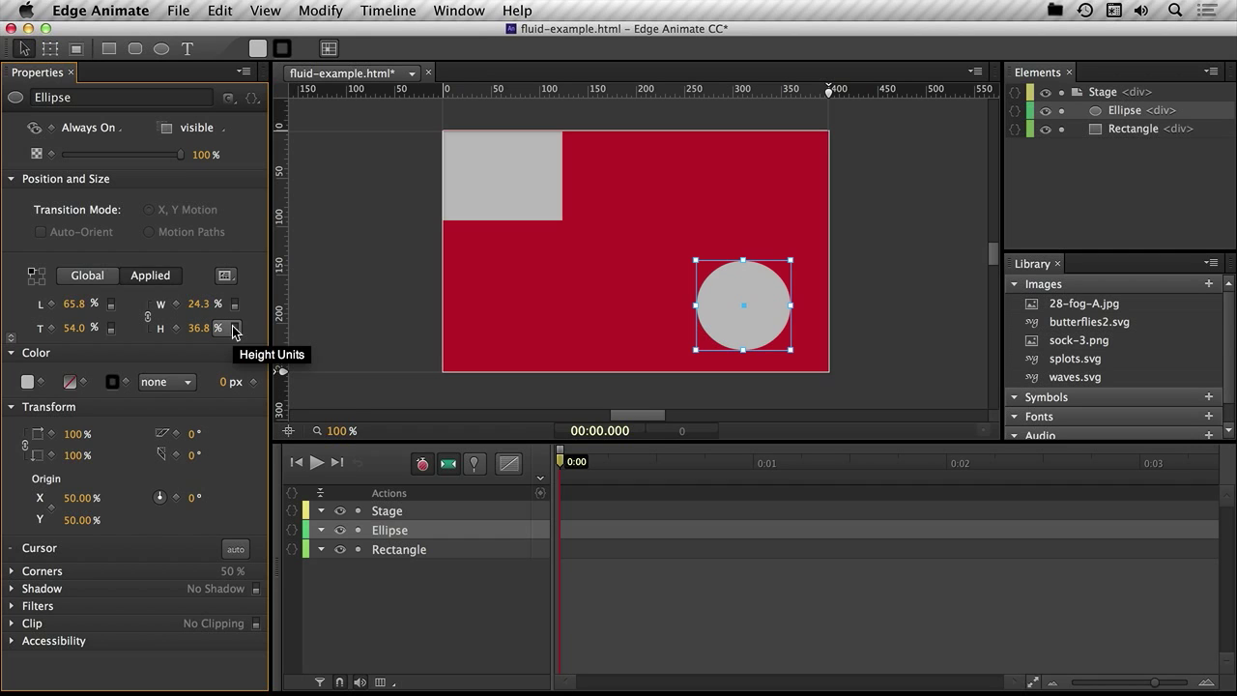
{"action": "key", "text": "super+Return"}
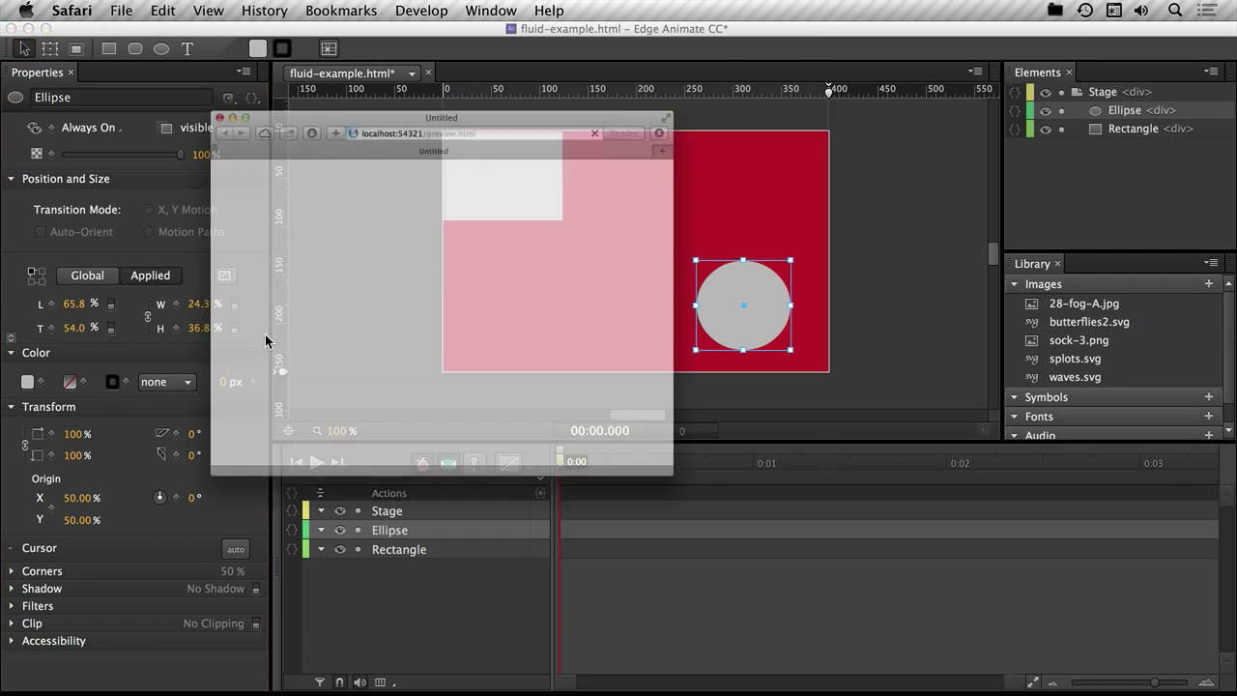
{"action": "left_click_drag", "start_coordinate": [784, 558], "coordinate": [699, 497]}
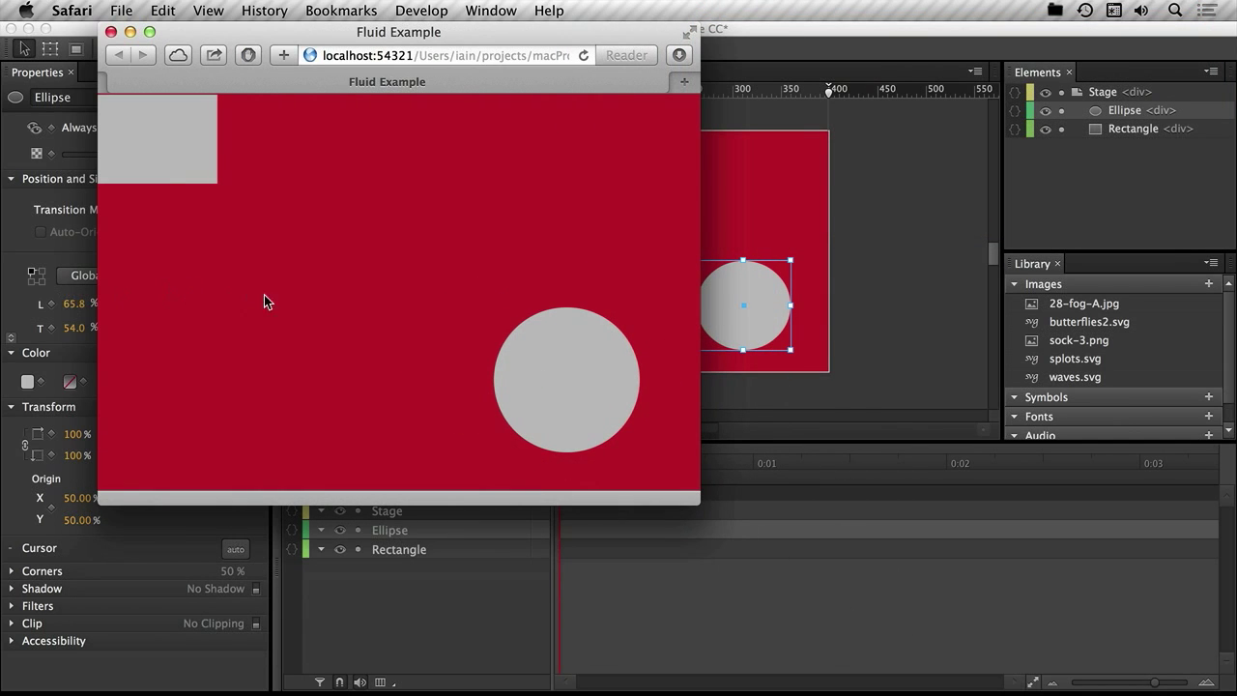
{"action": "key", "text": "super+w"}
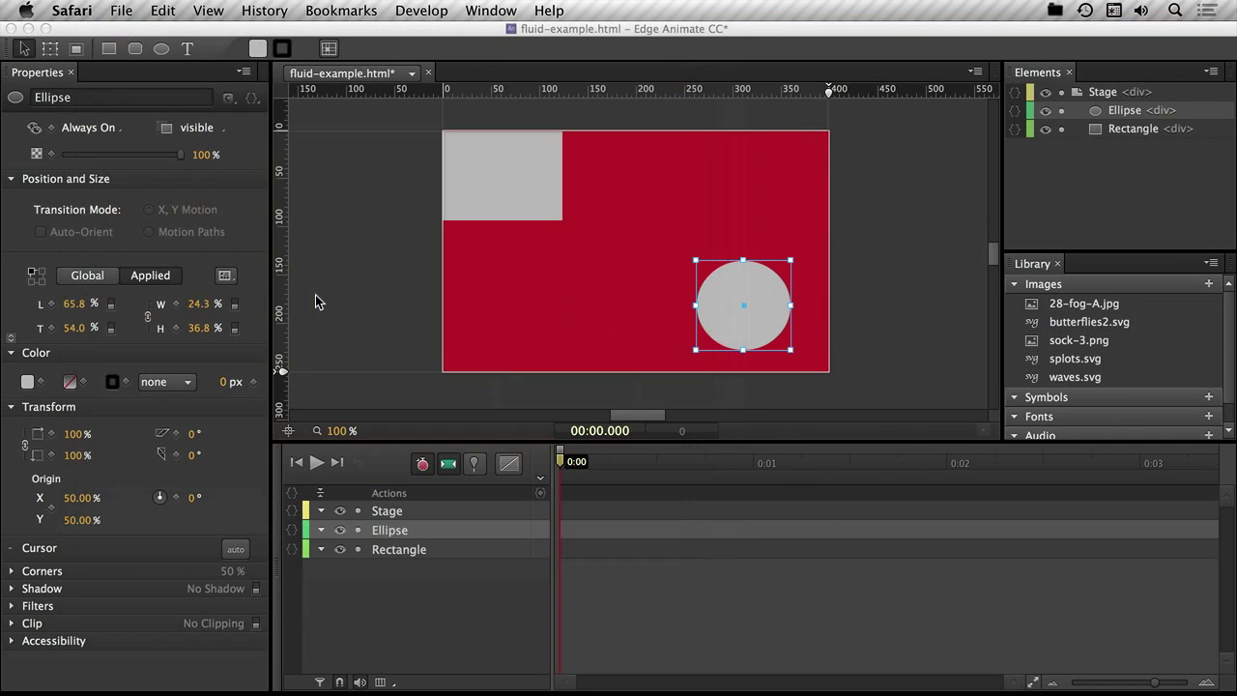
Switch the rectangle's width and height to percent units
{"action": "left_click", "coordinate": [253, 314]}
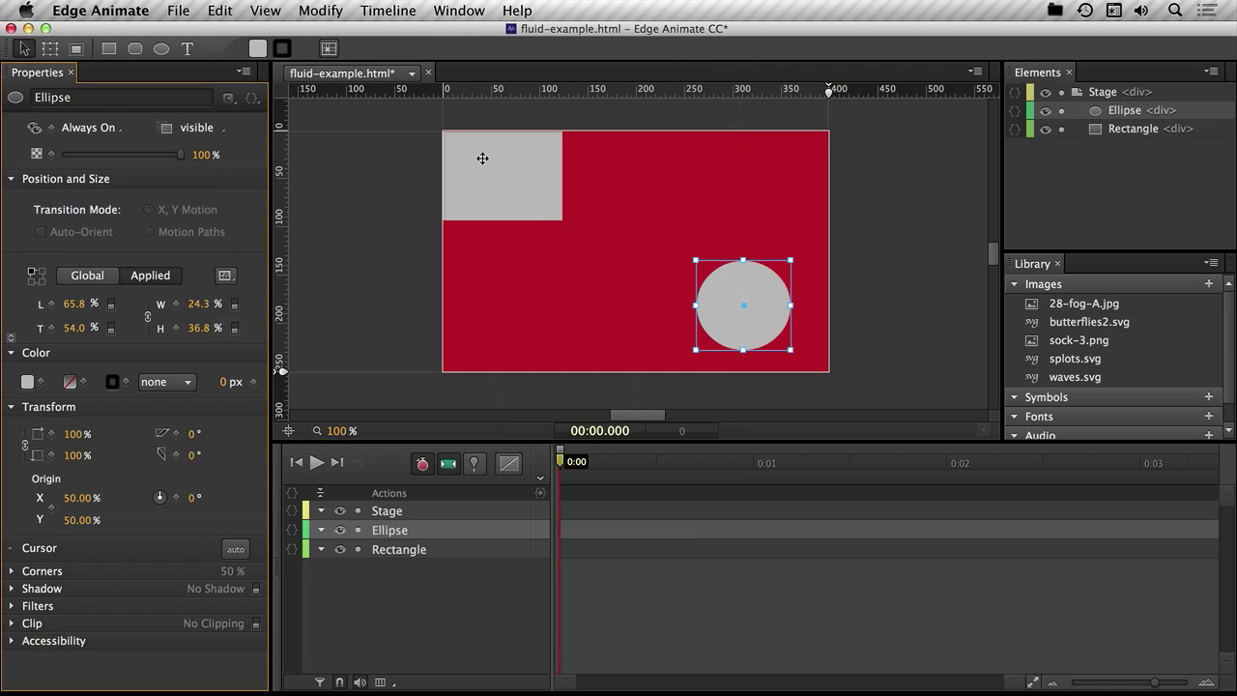
{"action": "left_click", "coordinate": [483, 156]}
{"action": "left_click", "coordinate": [235, 308]}
{"action": "left_click", "coordinate": [232, 327]}
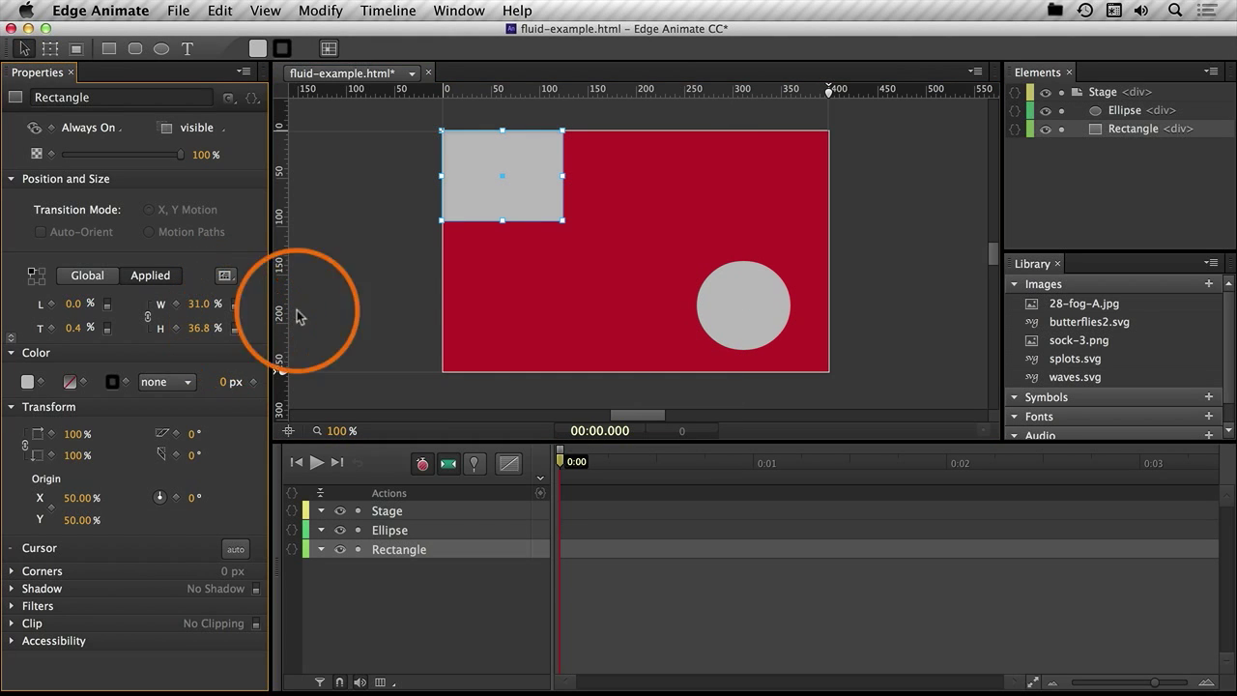
Preview the composition in the browser, enlarge the window to examine how both shapes scale, and close the preview
{"action": "key", "text": "super+Return"}
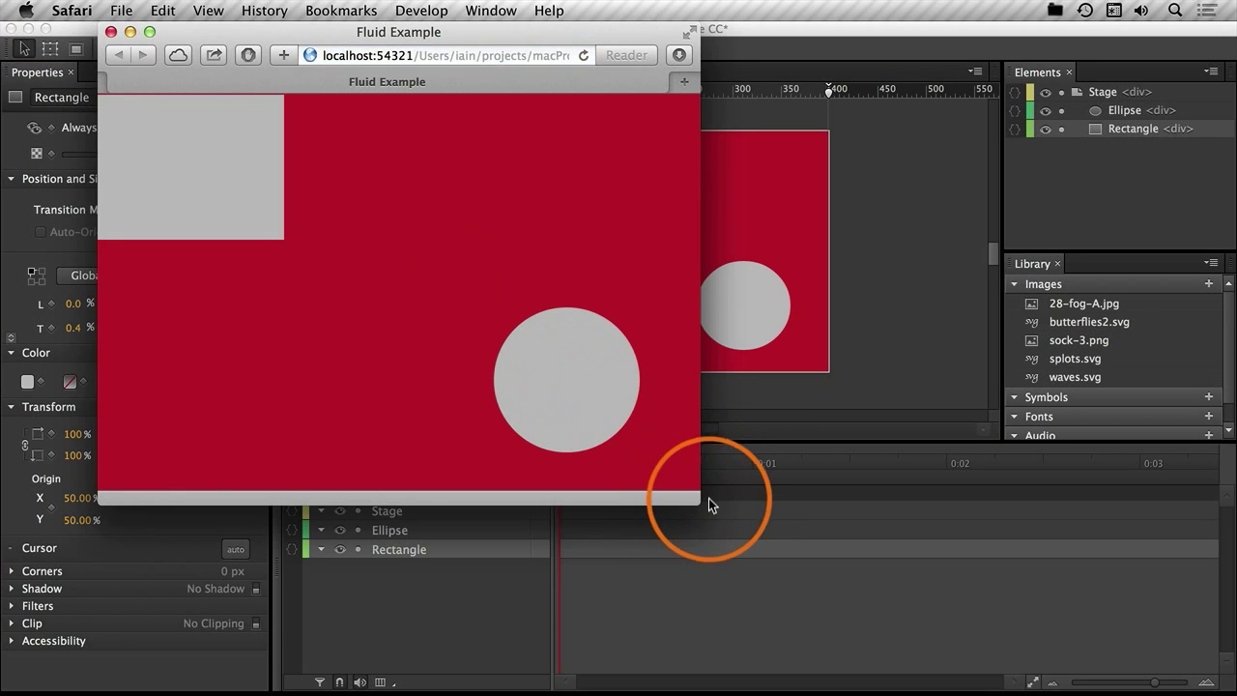
{"action": "left_click_drag", "start_coordinate": [708, 498], "coordinate": [779, 598]}
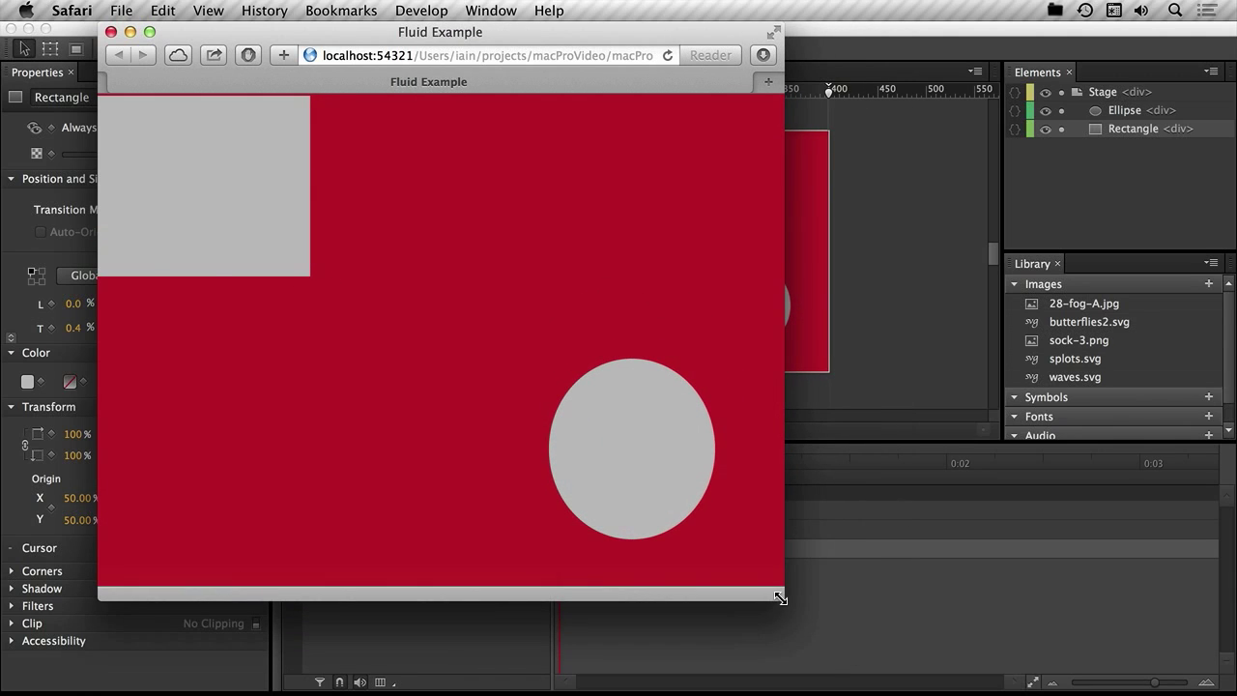
{"action": "key", "text": "super+w"}
{"action": "left_click", "coordinate": [360, 306]}
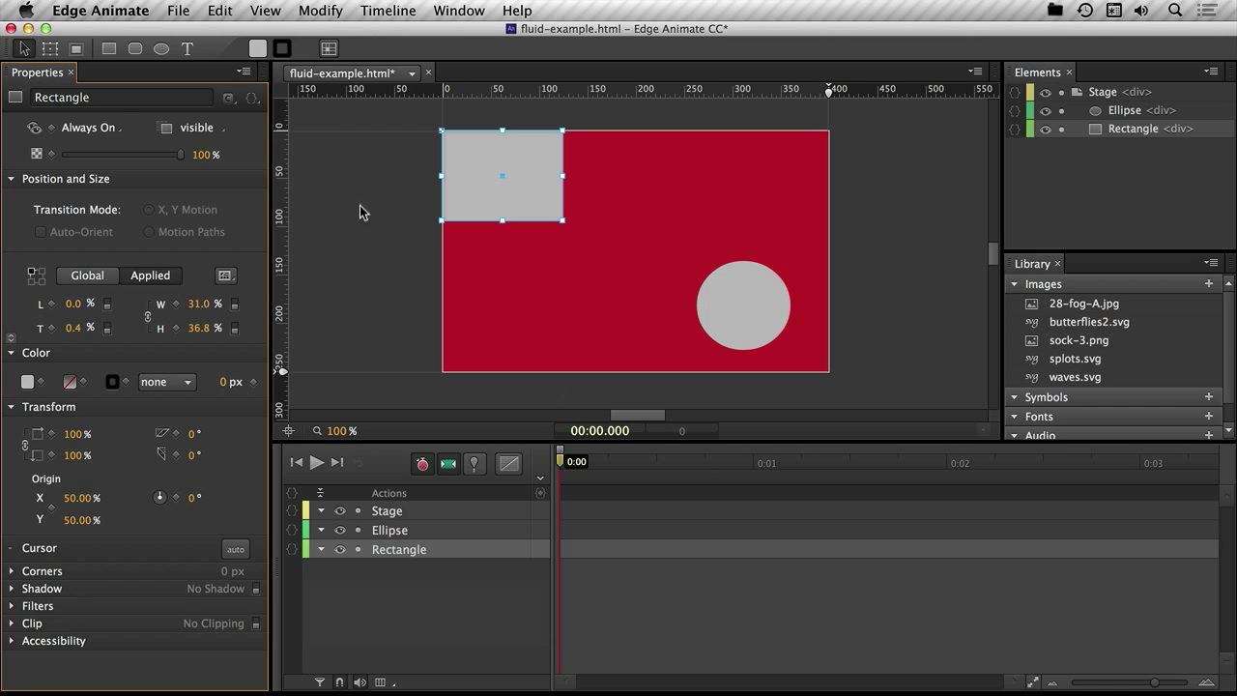
Import butterflies2.svg from the sample files 201 folder onto the stage
{"action": "left_click", "coordinate": [178, 10]}
{"action": "left_click", "coordinate": [299, 333]}
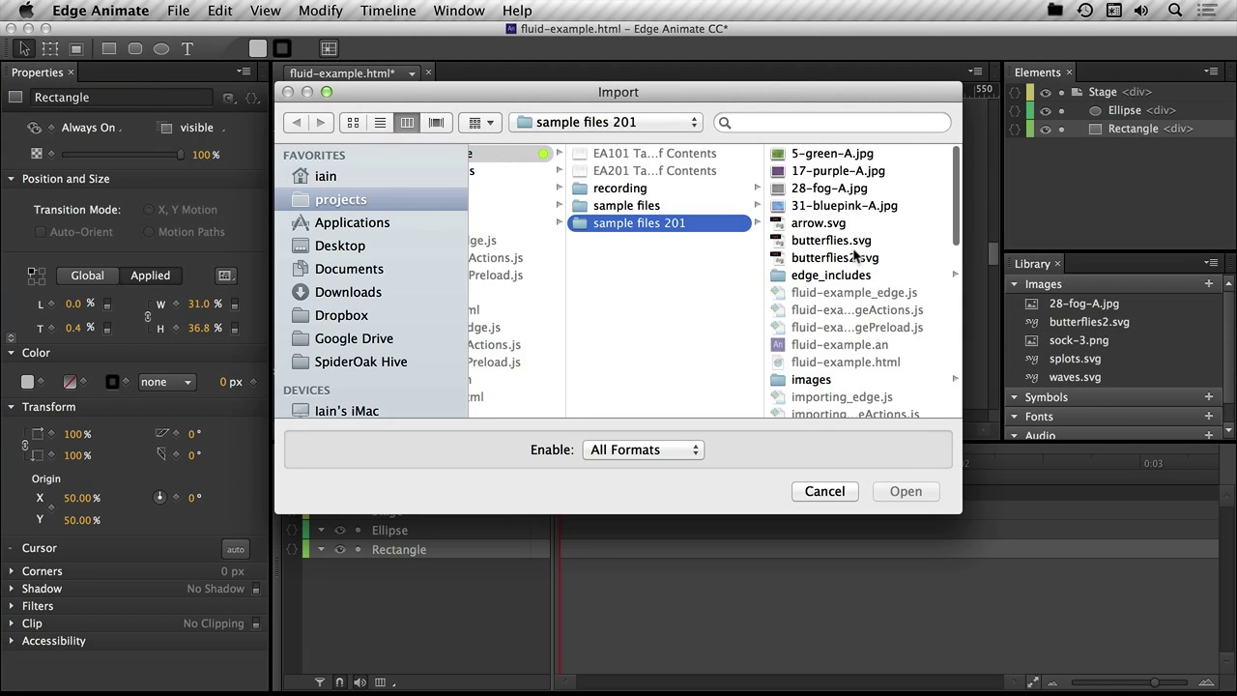
{"action": "left_click", "coordinate": [835, 257]}
{"action": "left_click", "coordinate": [905, 490]}
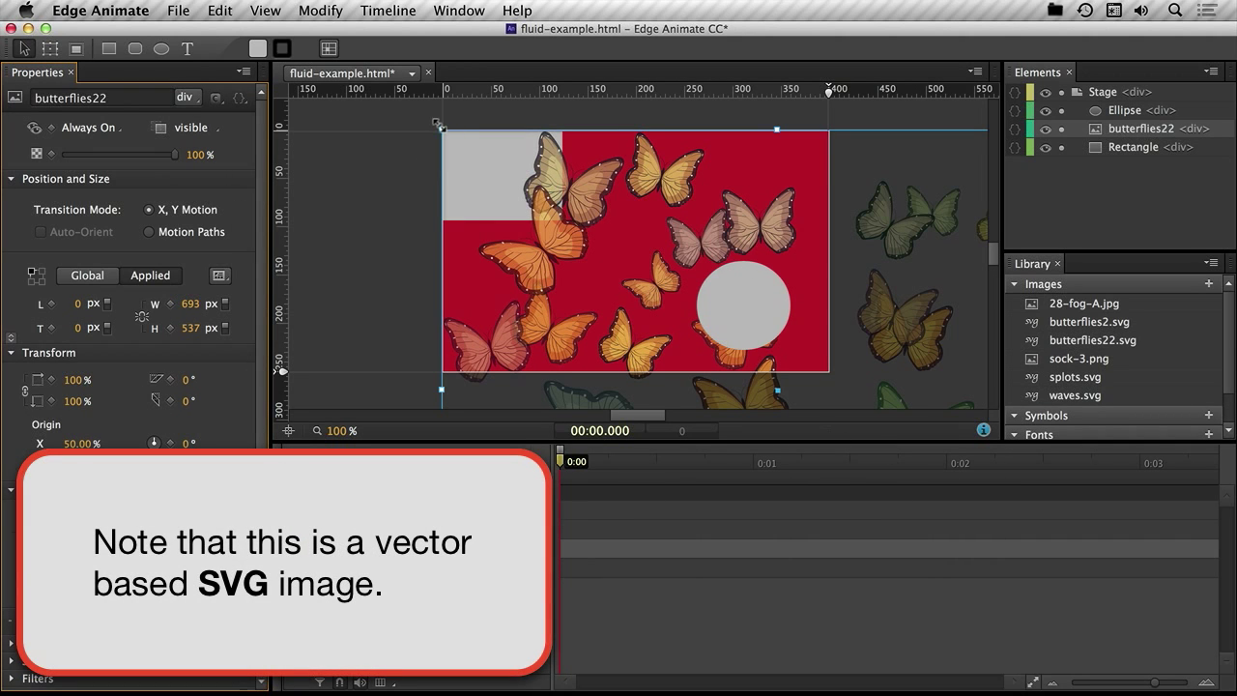
Scale the butterflies image down to about 218 by 168 px near the stage's center and switch its position and size to percent units
{"action": "left_click_drag", "start_coordinate": [437, 126], "coordinate": [571, 209]}
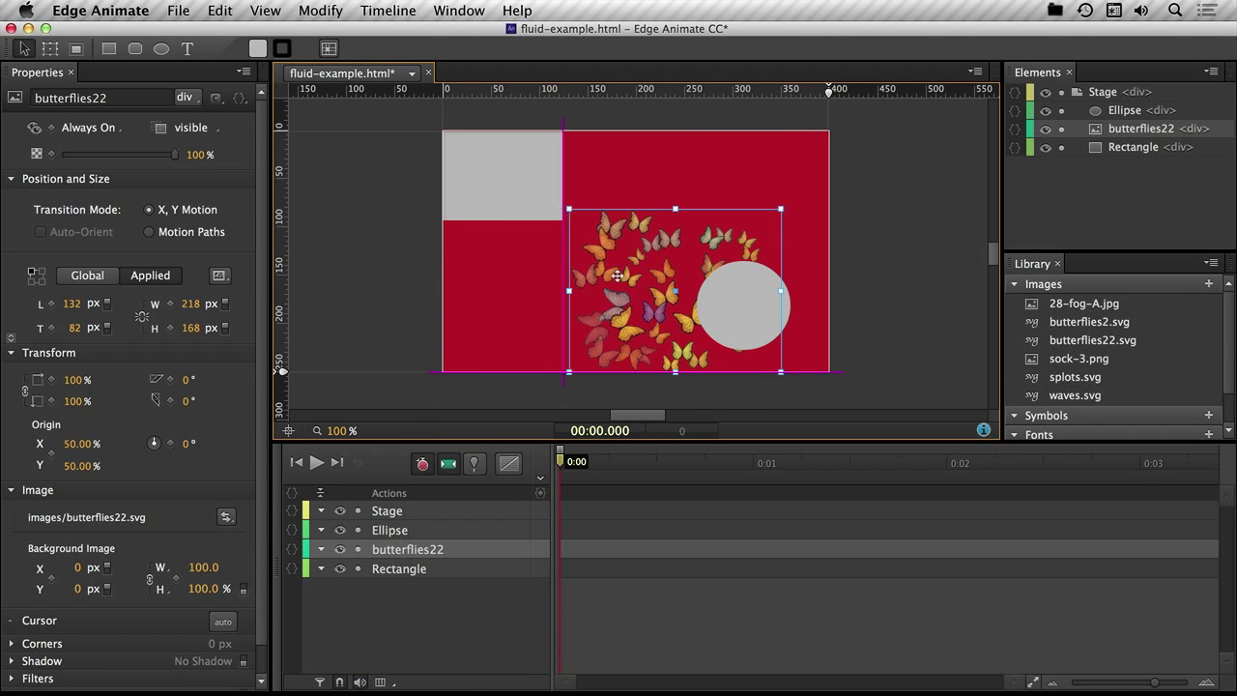
{"action": "left_click_drag", "start_coordinate": [623, 274], "coordinate": [583, 238]}
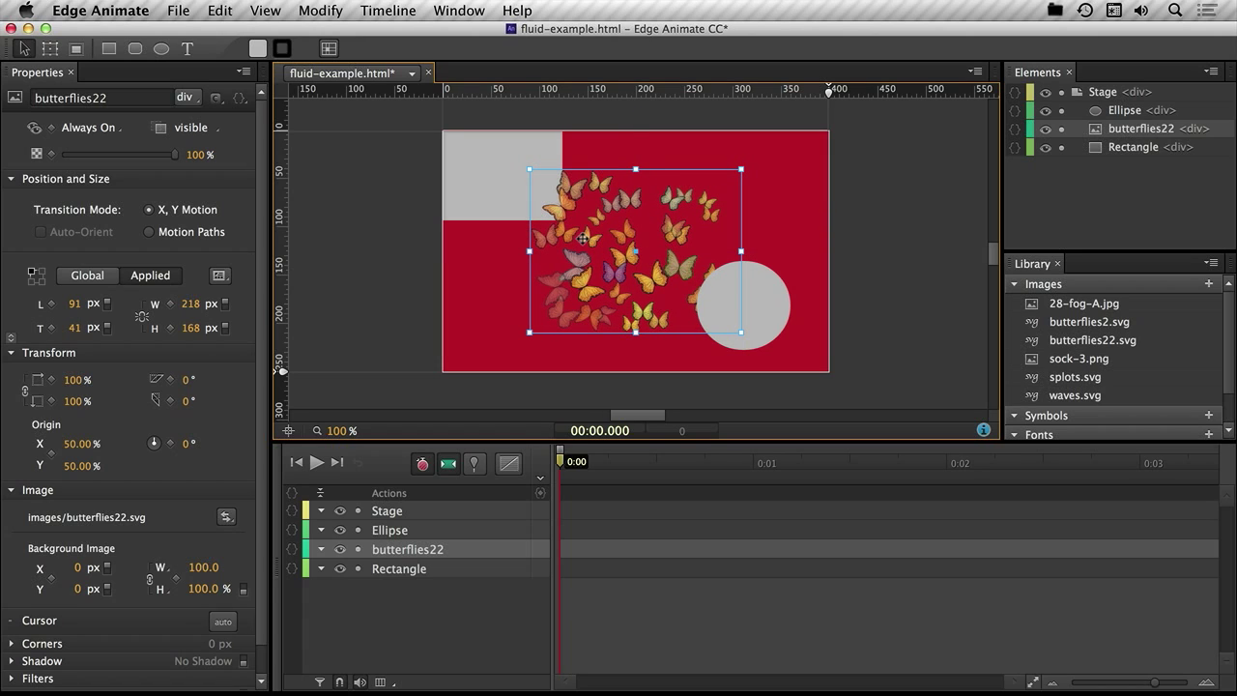
{"action": "left_click", "coordinate": [108, 304]}
{"action": "left_click", "coordinate": [104, 329]}
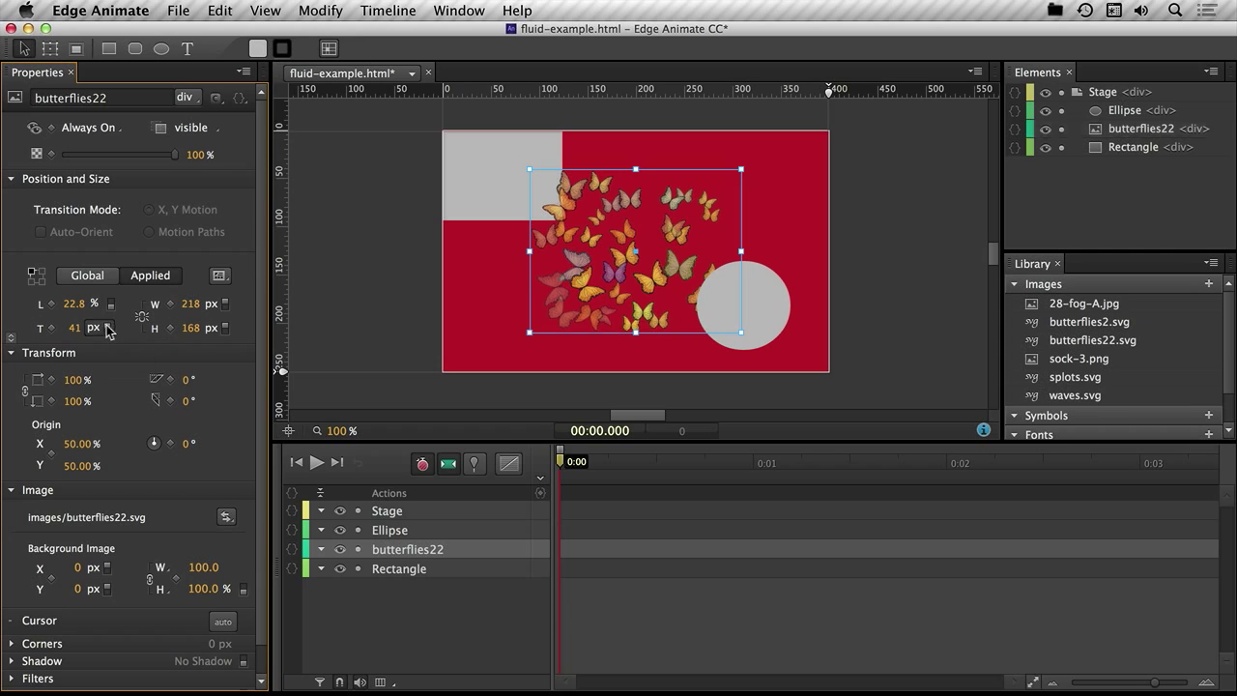
{"action": "left_click", "coordinate": [224, 304]}
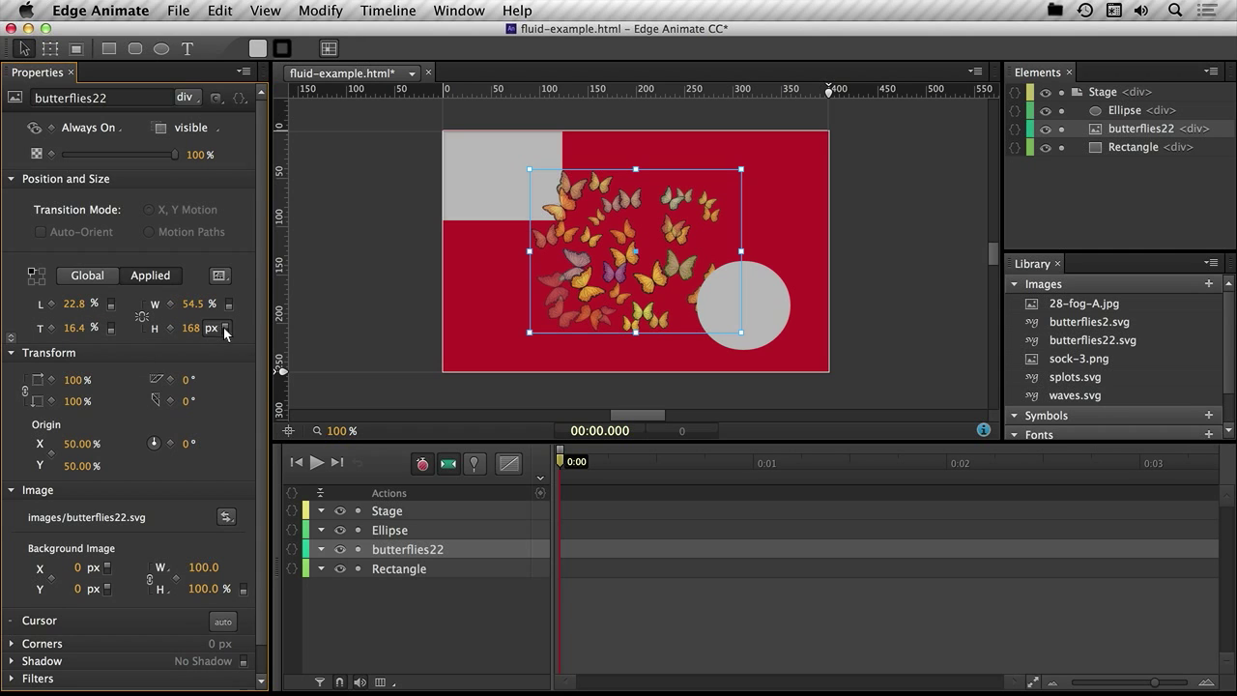
{"action": "left_click", "coordinate": [225, 328]}
Preview the composition in the browser, resize the window to examine how the butterflies scale, and return to Edge Animate
{"action": "key", "text": "super+Return"}
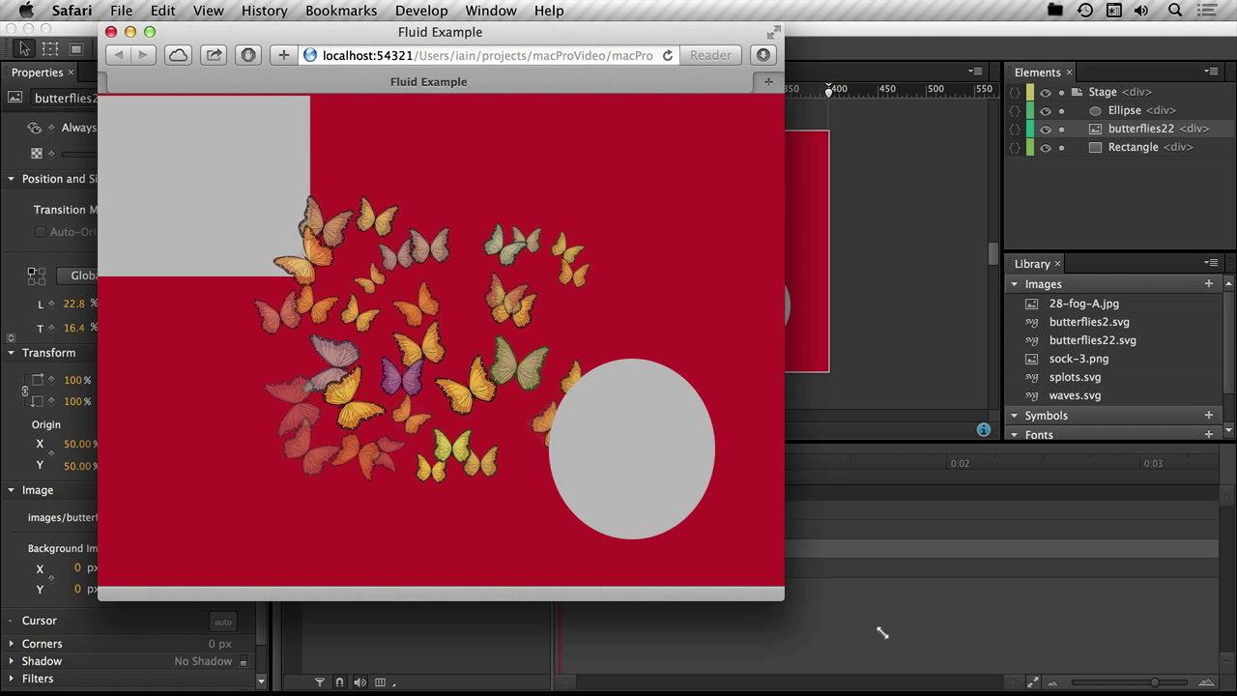
{"action": "left_click_drag", "start_coordinate": [882, 632], "coordinate": [850, 625]}
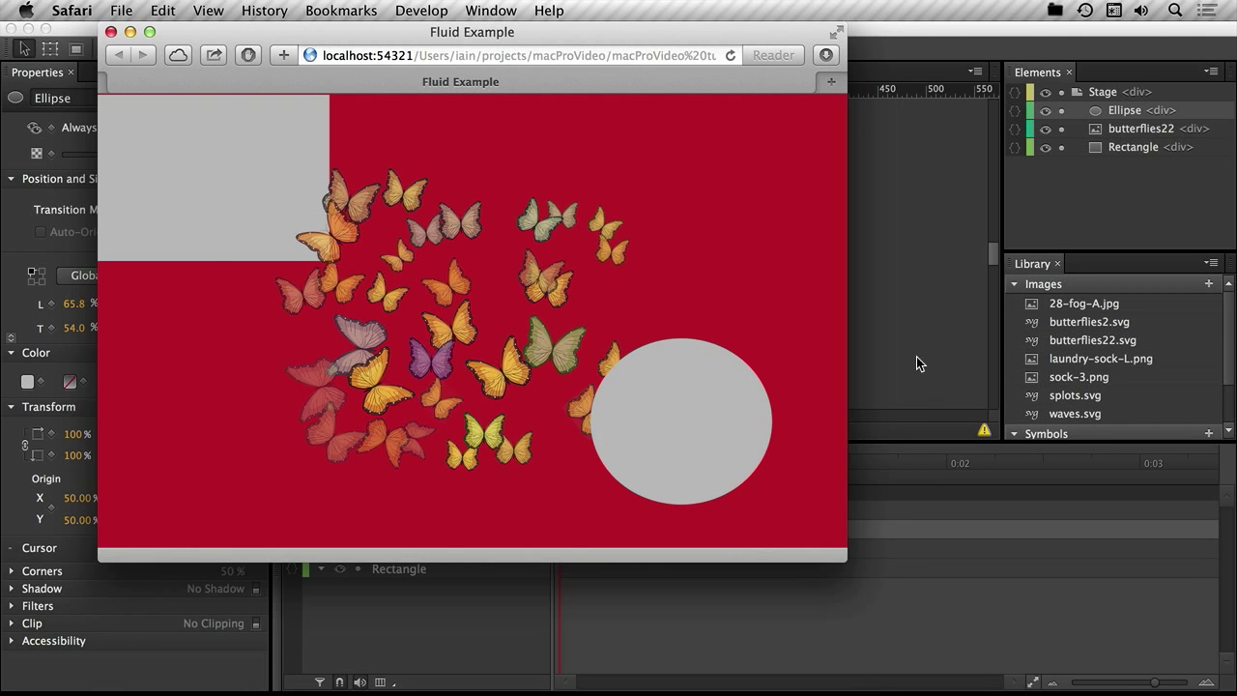
{"action": "left_click", "coordinate": [918, 363]}
Import sock-3.png from the sample files 201 folder onto the stage
{"action": "left_click", "coordinate": [178, 10]}
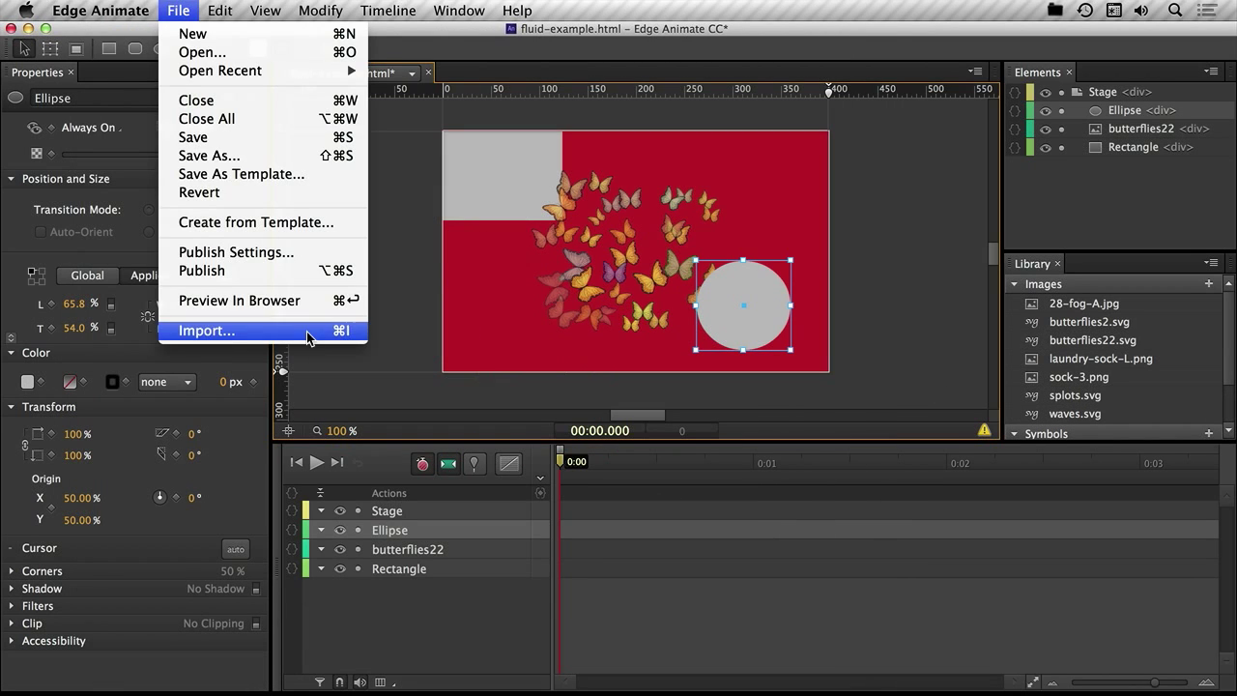
{"action": "left_click", "coordinate": [307, 332]}
{"action": "scroll", "coordinate": [831, 336], "scroll_direction": "down", "scroll_amount": 3}
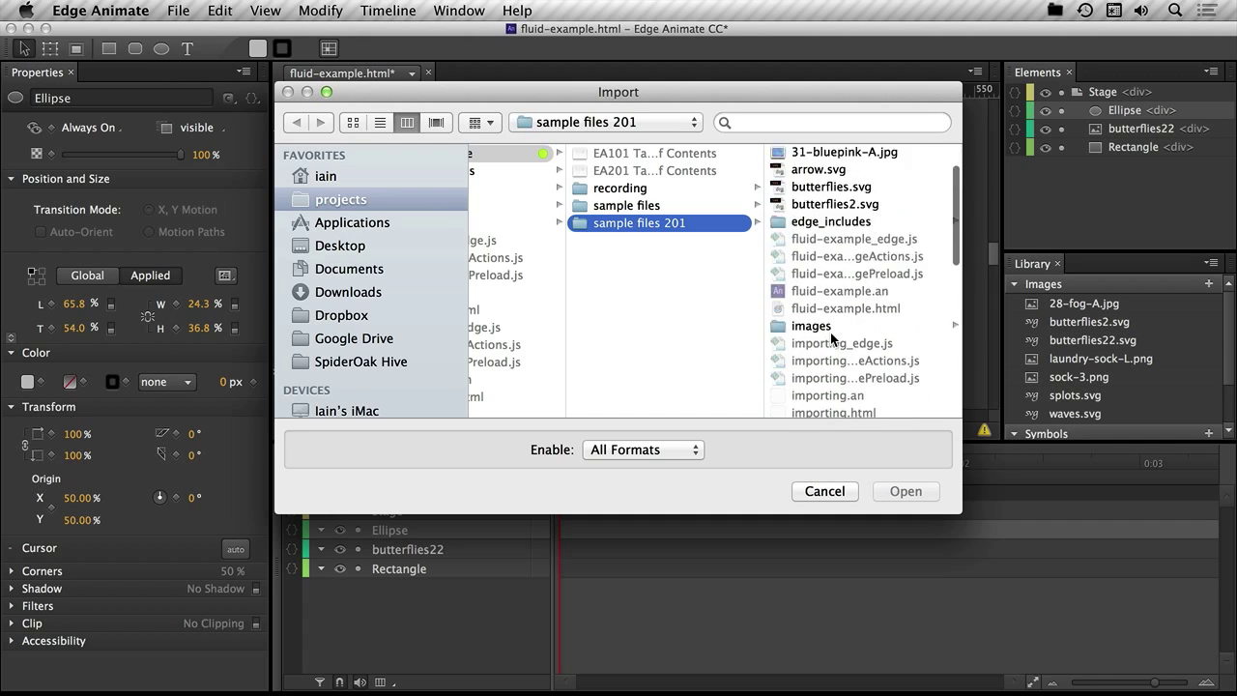
{"action": "scroll", "coordinate": [831, 336], "scroll_direction": "down", "scroll_amount": 10}
{"action": "left_click", "coordinate": [839, 313]}
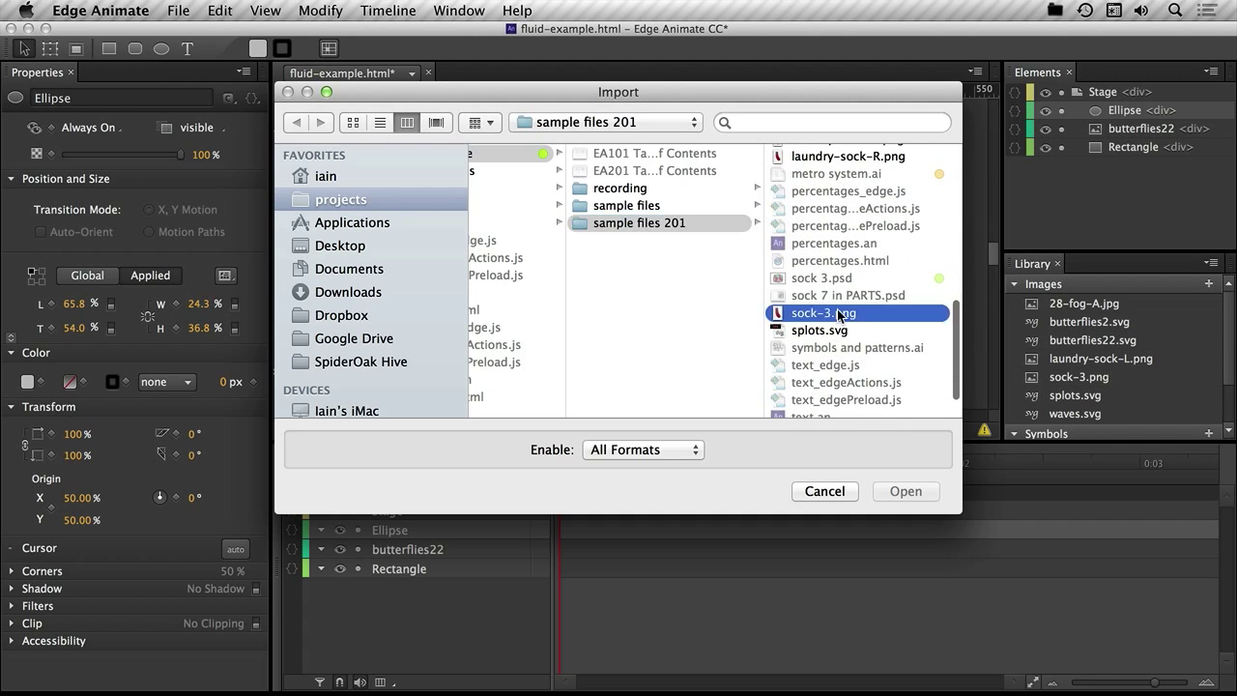
{"action": "double_click", "coordinate": [838, 313]}
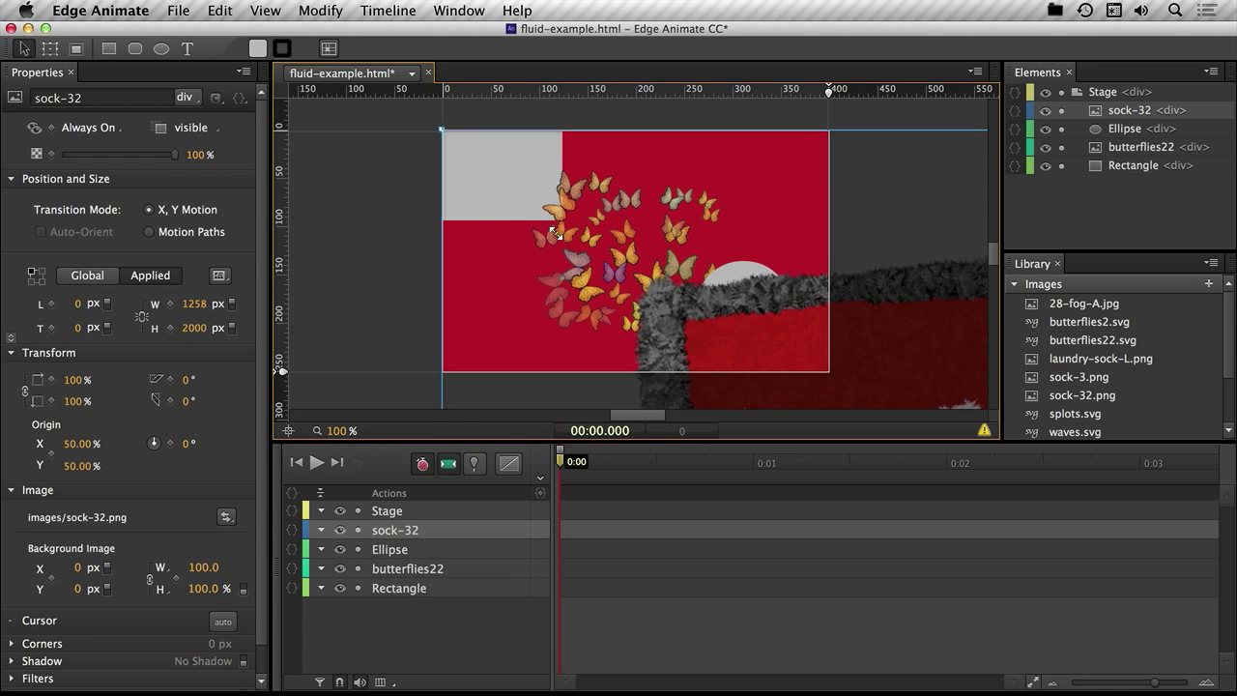
Try to scale the oversized sock image down freehand on the stage
{"action": "left_click_drag", "start_coordinate": [556, 234], "coordinate": [544, 112]}
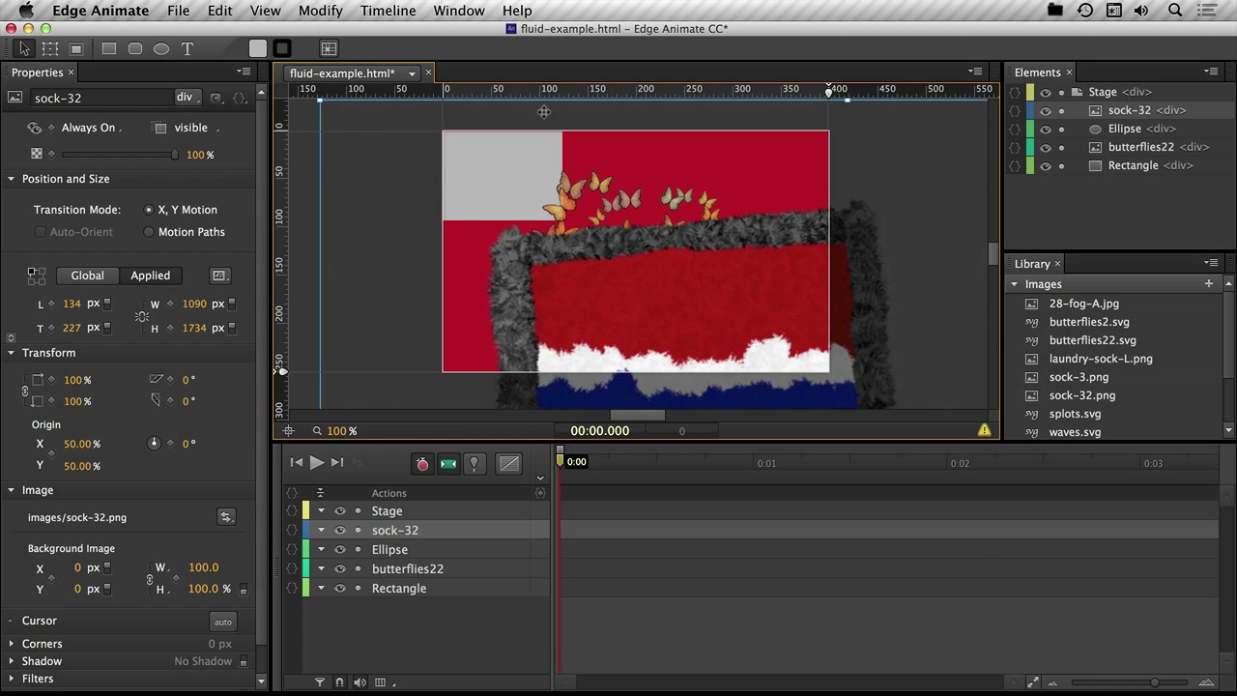
{"action": "left_click_drag", "start_coordinate": [320, 100], "coordinate": [486, 364]}
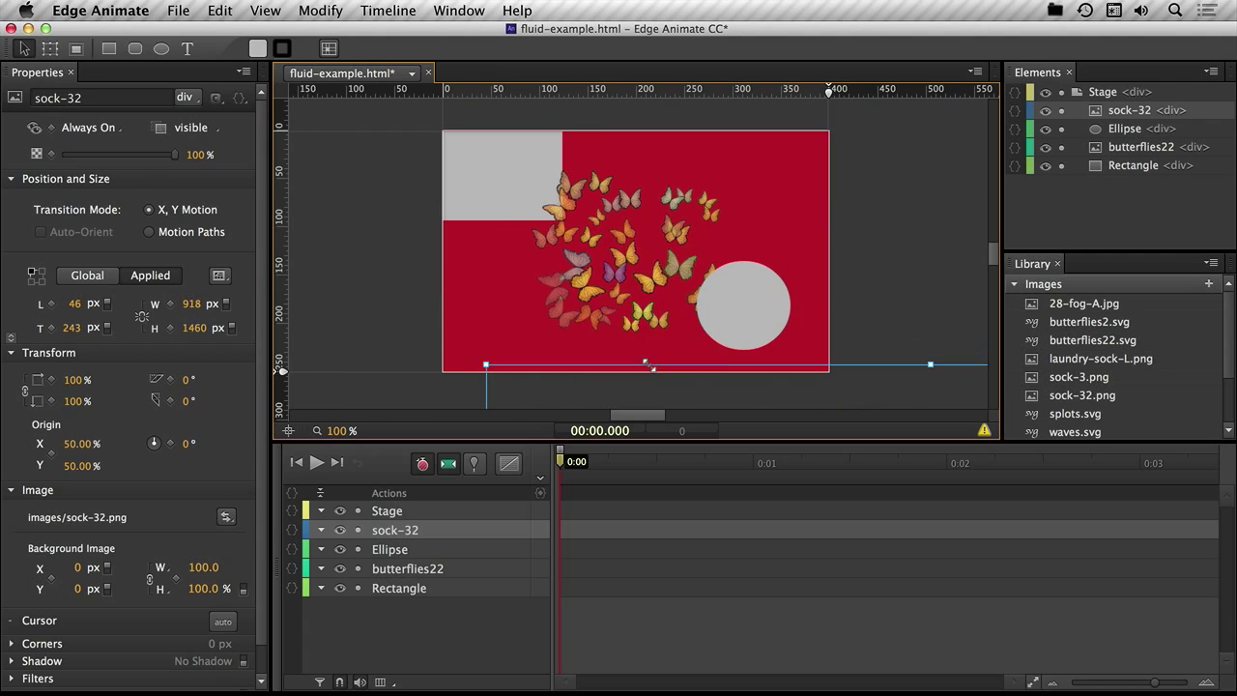
{"action": "left_click_drag", "start_coordinate": [649, 366], "coordinate": [471, 132]}
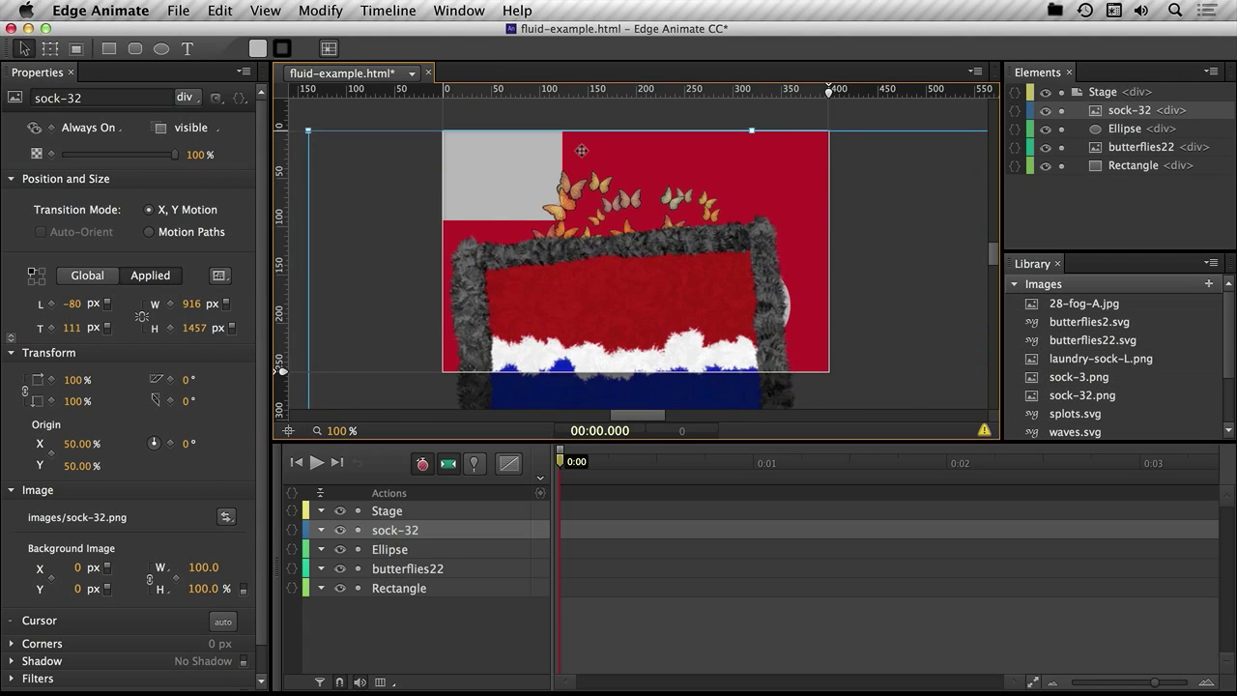
Set the sock image's width to 100 px and height to 159 px, and place it at about left 150 px, top 50 px
{"action": "left_click", "coordinate": [191, 305]}
{"action": "type", "text": "4"}
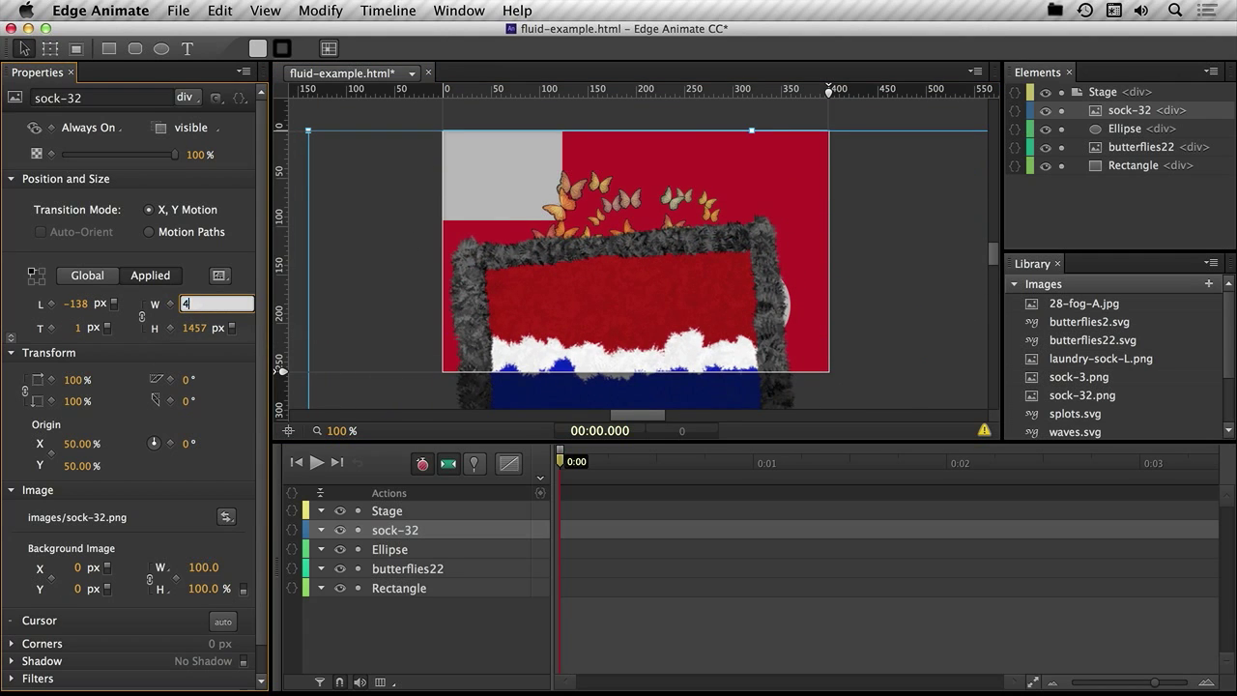
{"action": "type", "text": "00"}
{"action": "key", "text": "Tab"}
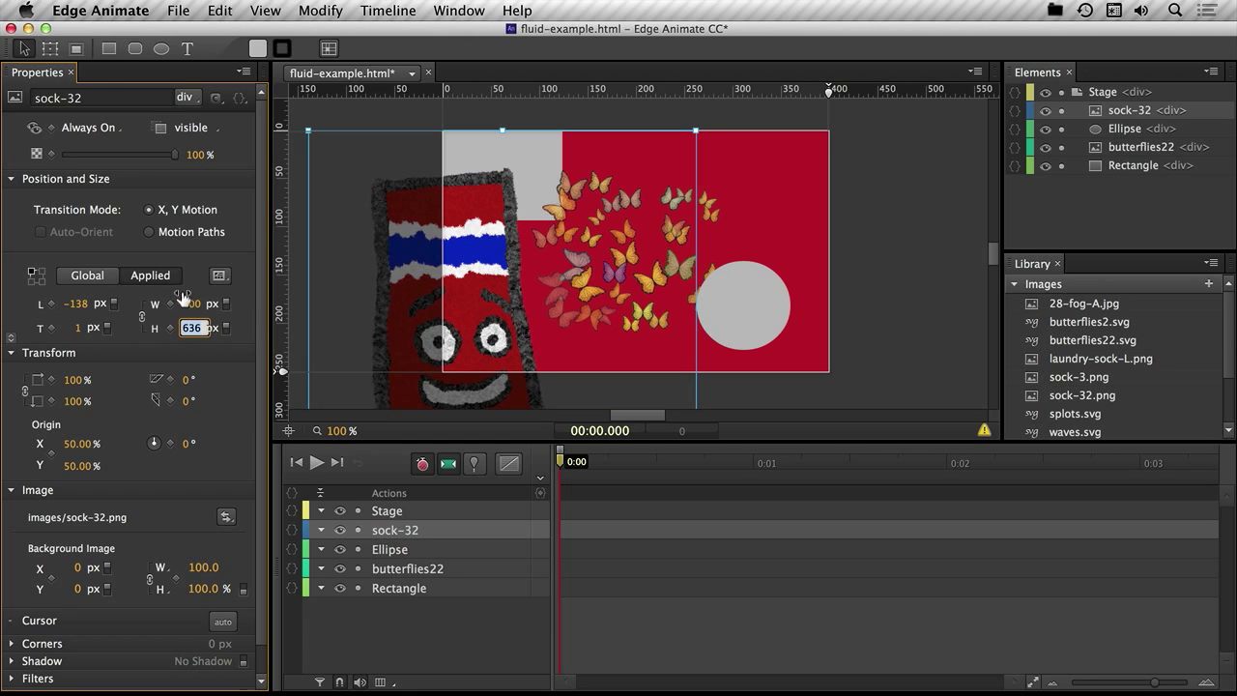
{"action": "type", "text": "159"}
{"action": "key", "text": "Return"}
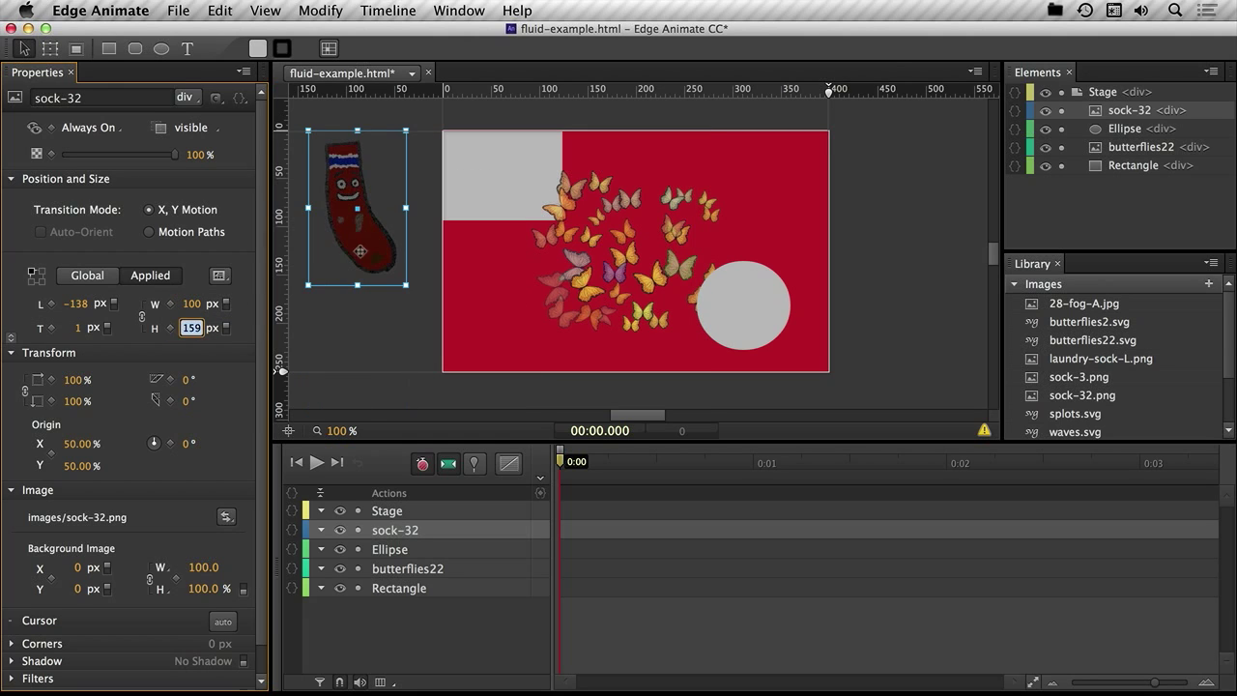
{"action": "left_click_drag", "start_coordinate": [359, 250], "coordinate": [639, 298]}
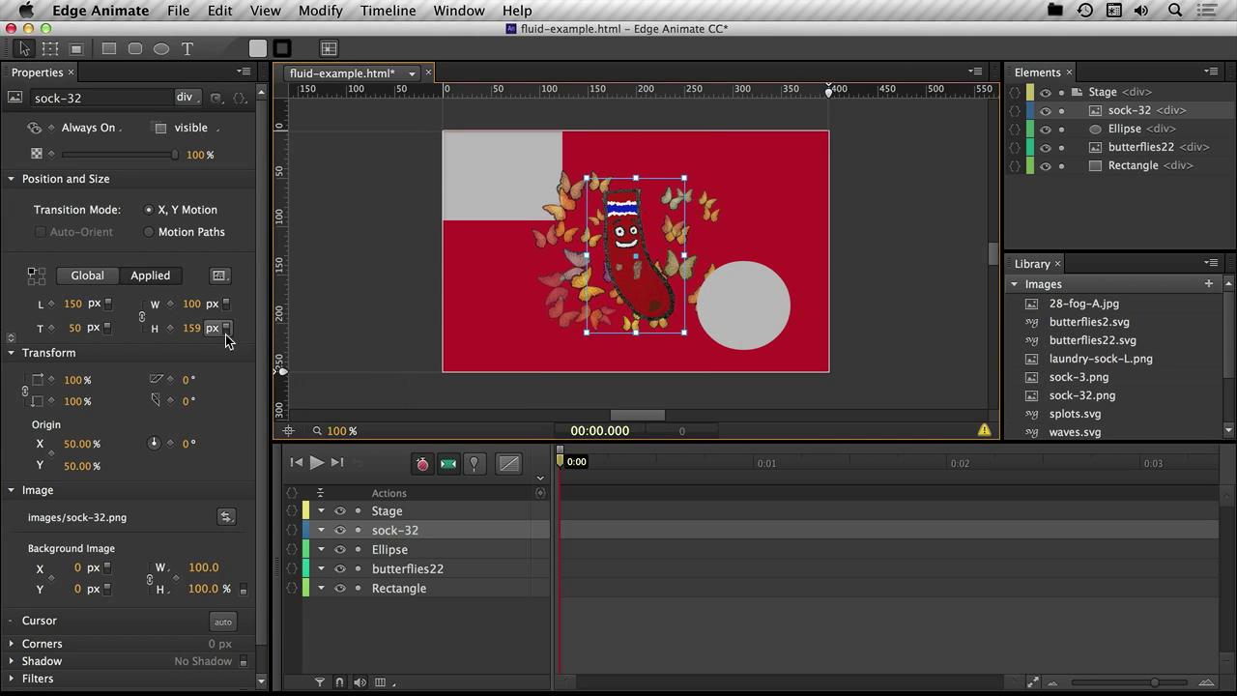
Switch the sock image's position, width and height to percent units and check its scaling in an enlarged browser preview window
{"action": "left_click", "coordinate": [96, 303]}
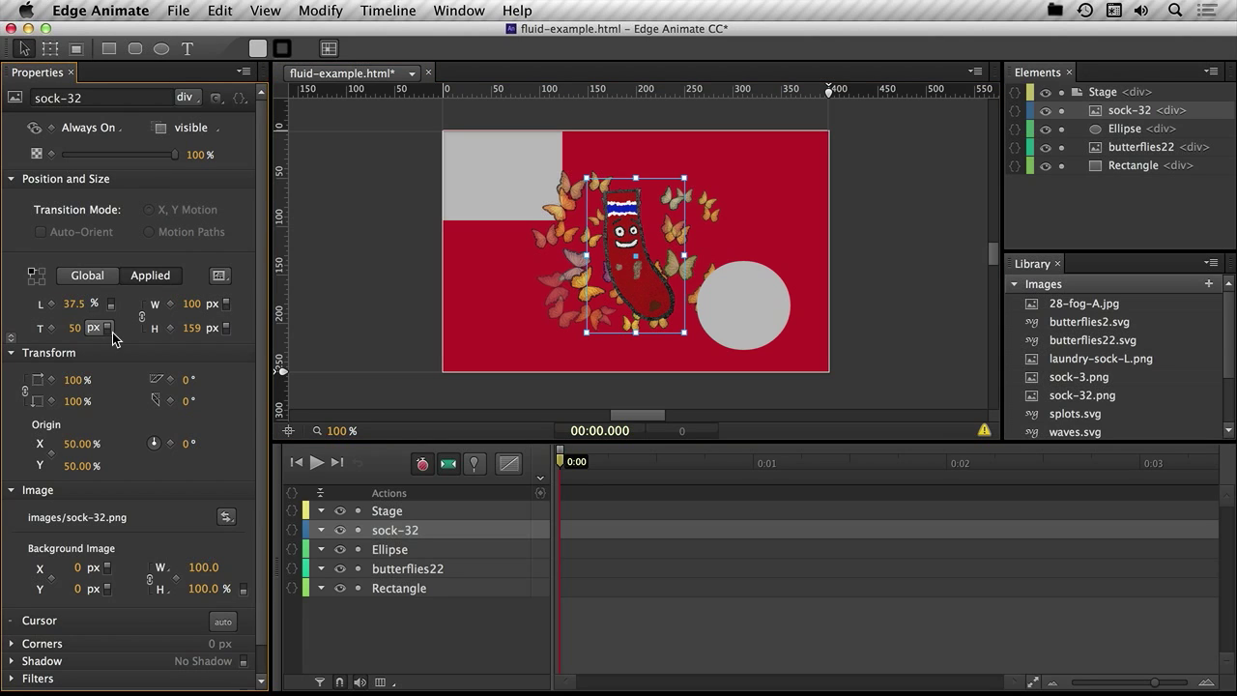
{"action": "left_click", "coordinate": [108, 329]}
{"action": "left_click", "coordinate": [222, 330]}
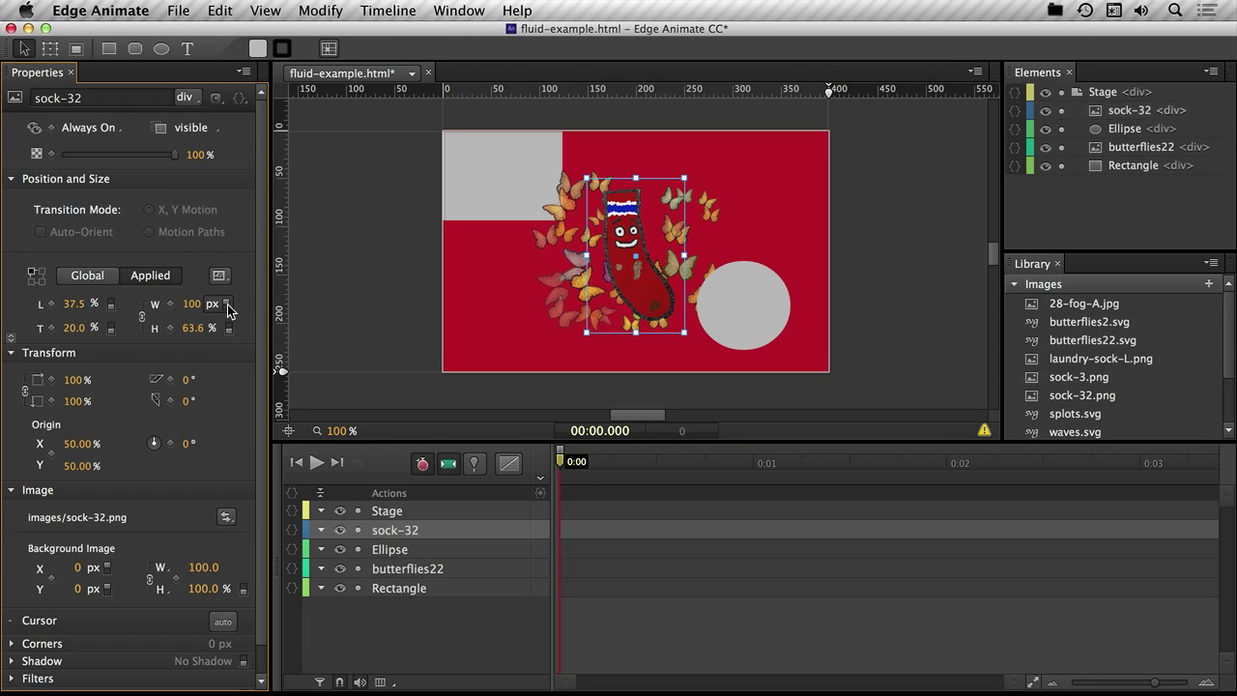
{"action": "left_click", "coordinate": [226, 306]}
{"action": "key", "text": "super+Return"}
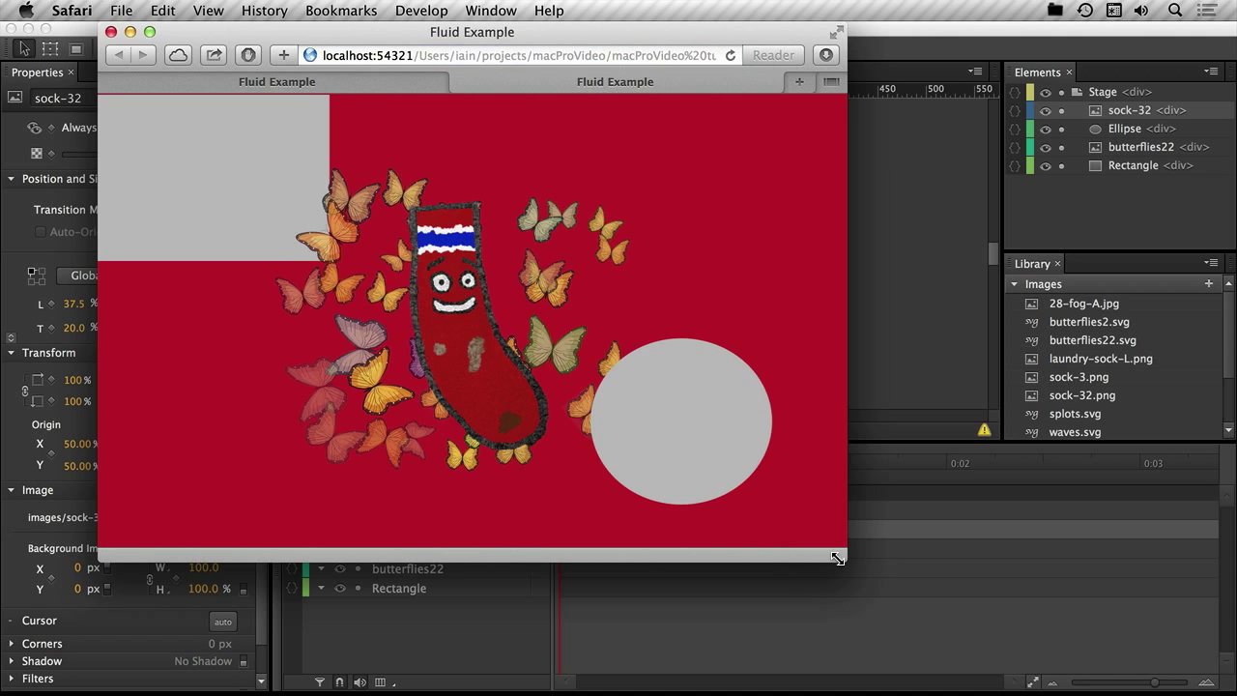
{"action": "left_click_drag", "start_coordinate": [838, 558], "coordinate": [890, 588]}
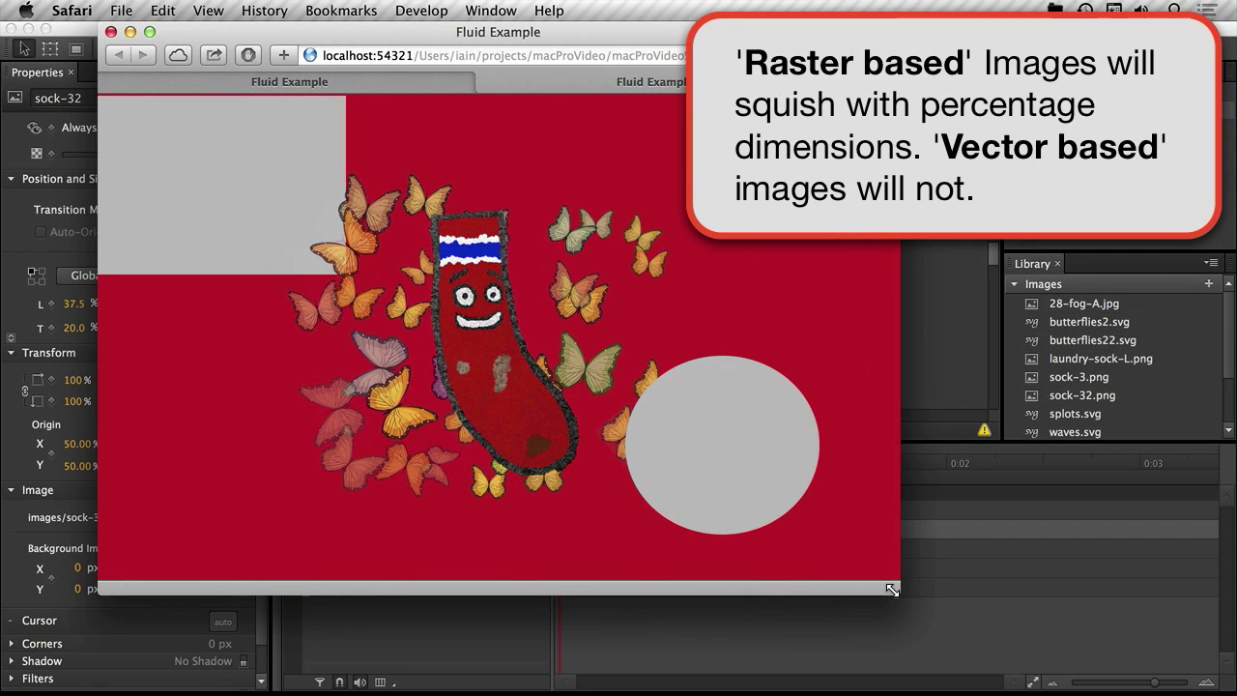